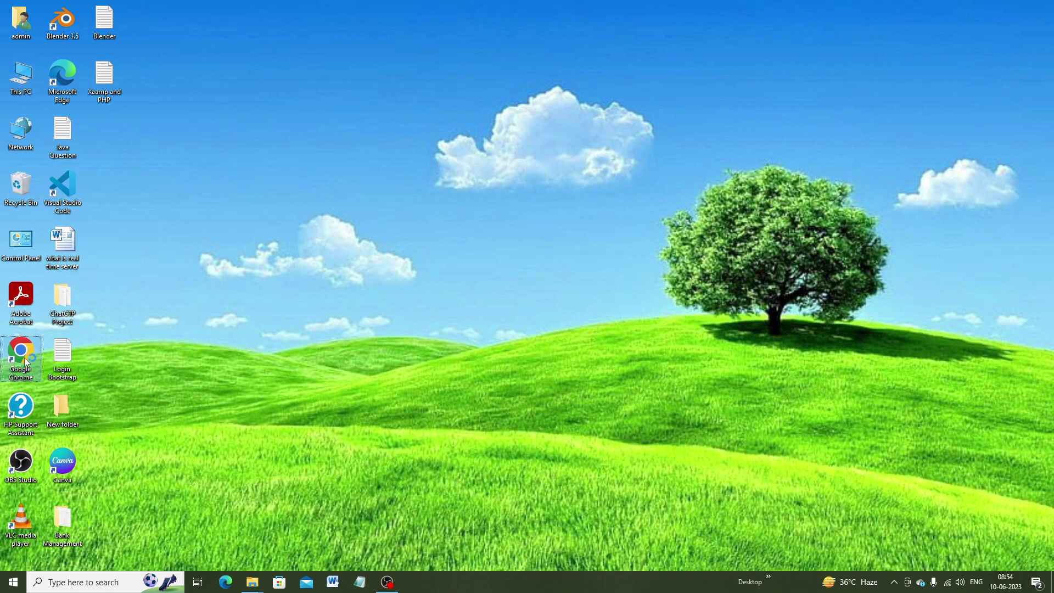
Open Google Chrome, search Google for "download xampp" and go to the Apache Friends XAMPP download page.
key(Return)
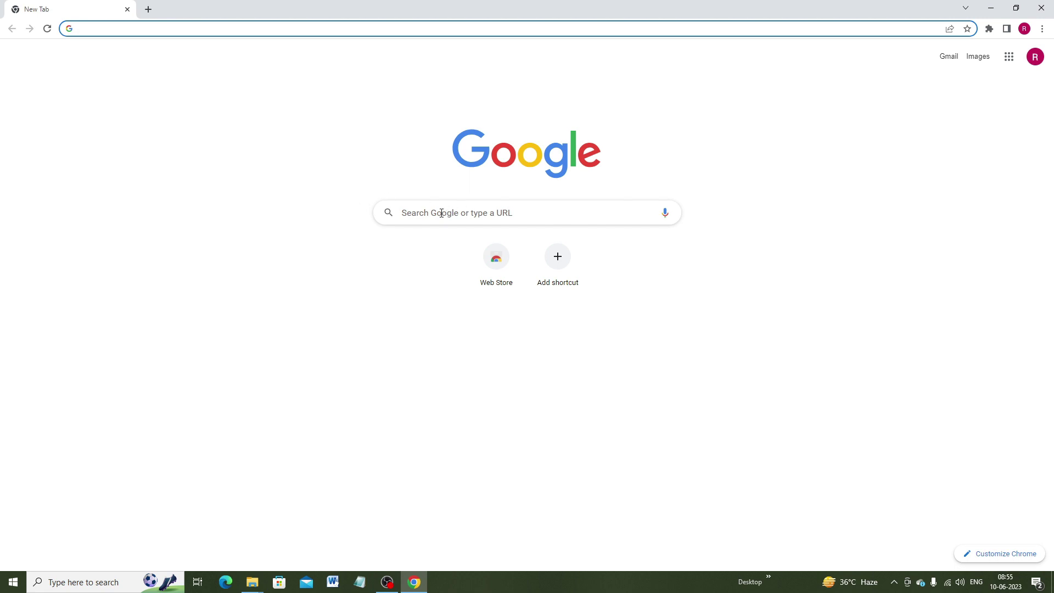
click(441, 213)
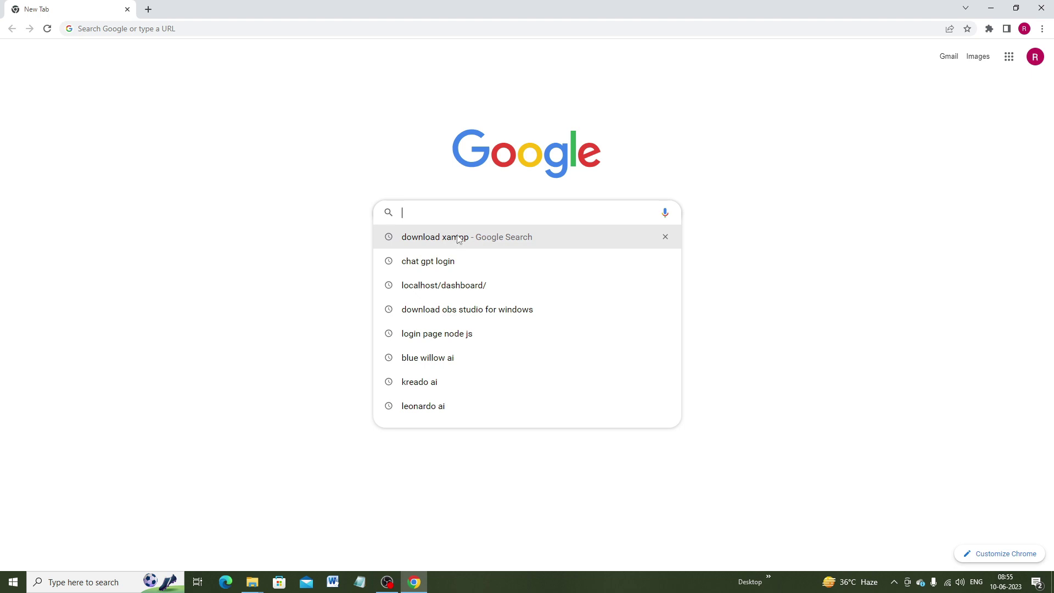
click(434, 245)
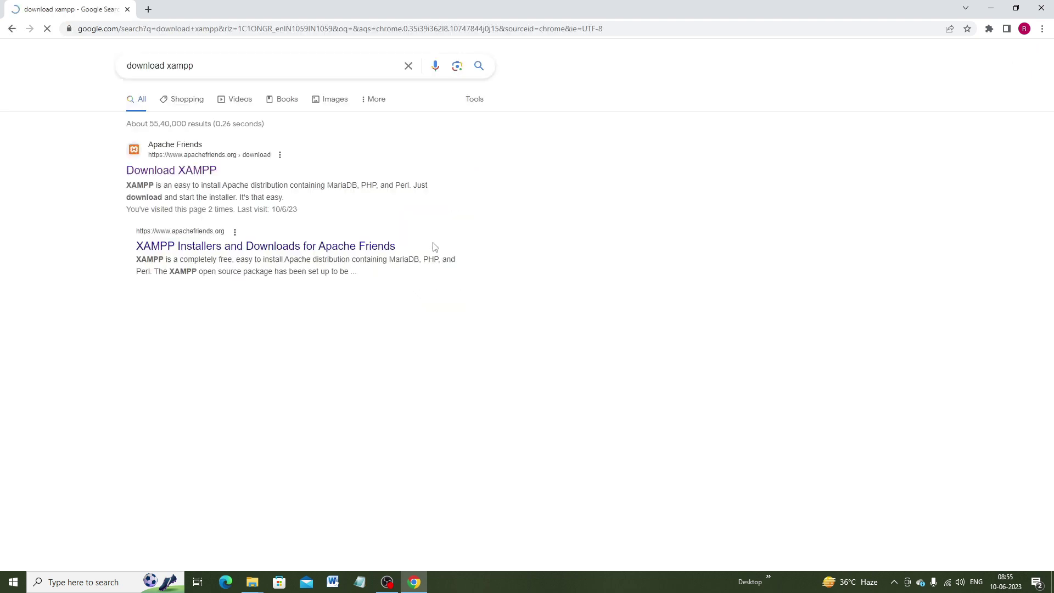
click(188, 170)
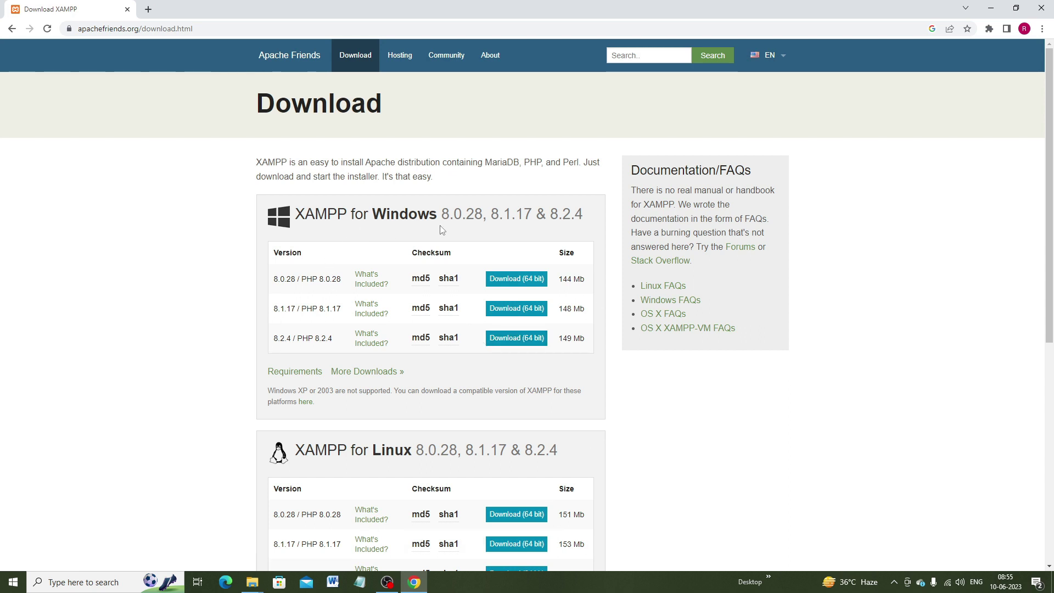
Download the 64-bit XAMPP for Windows installer, version 8.2.4 / PHP 8.2.4, and close the browser.
scroll(497, 401, down, 2)
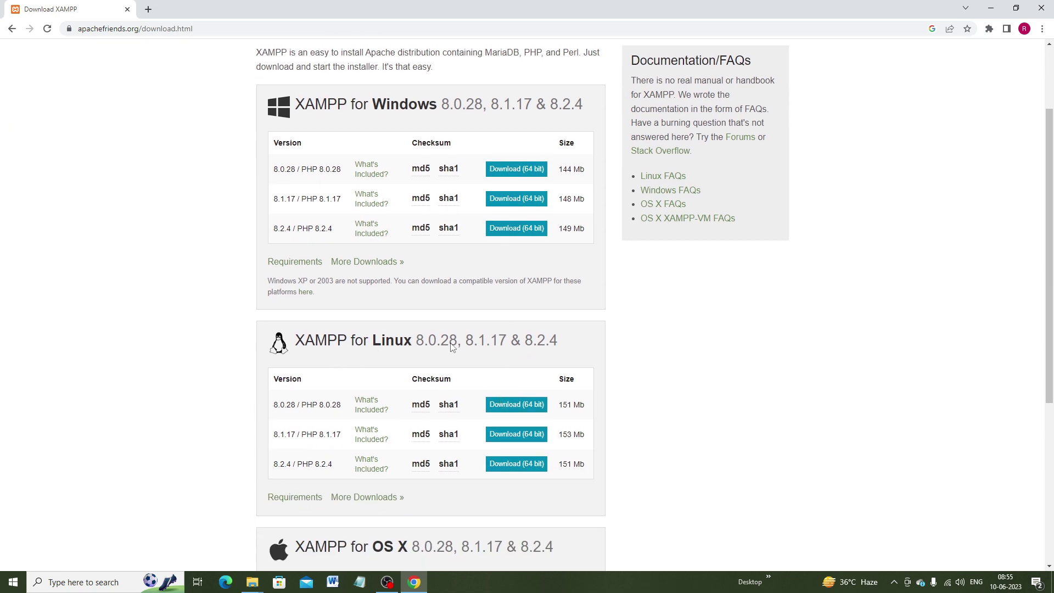
scroll(451, 345, down, 3)
scroll(439, 350, up, 4)
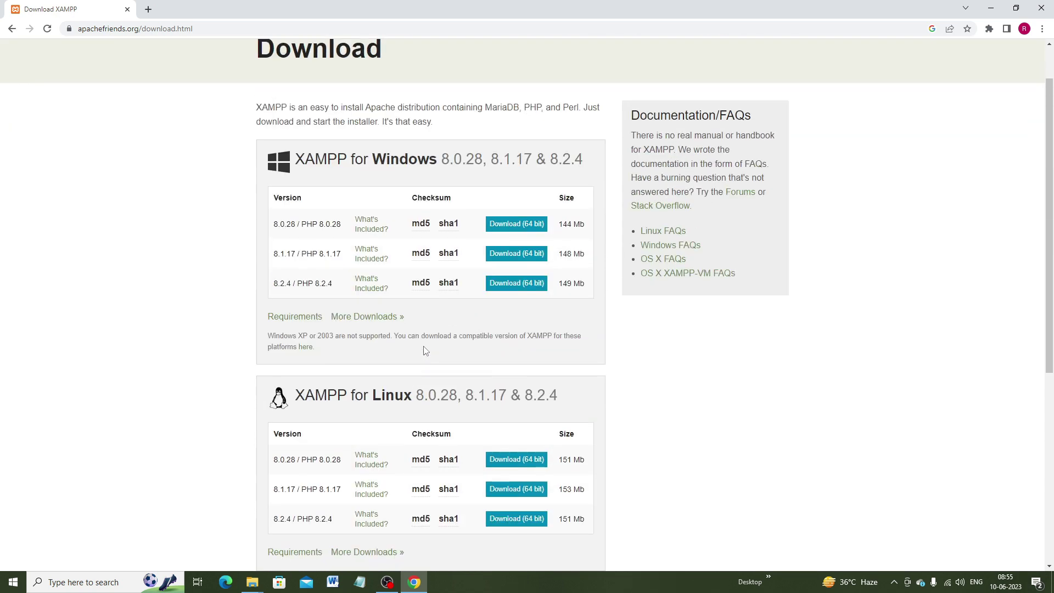
scroll(426, 350, up, 1)
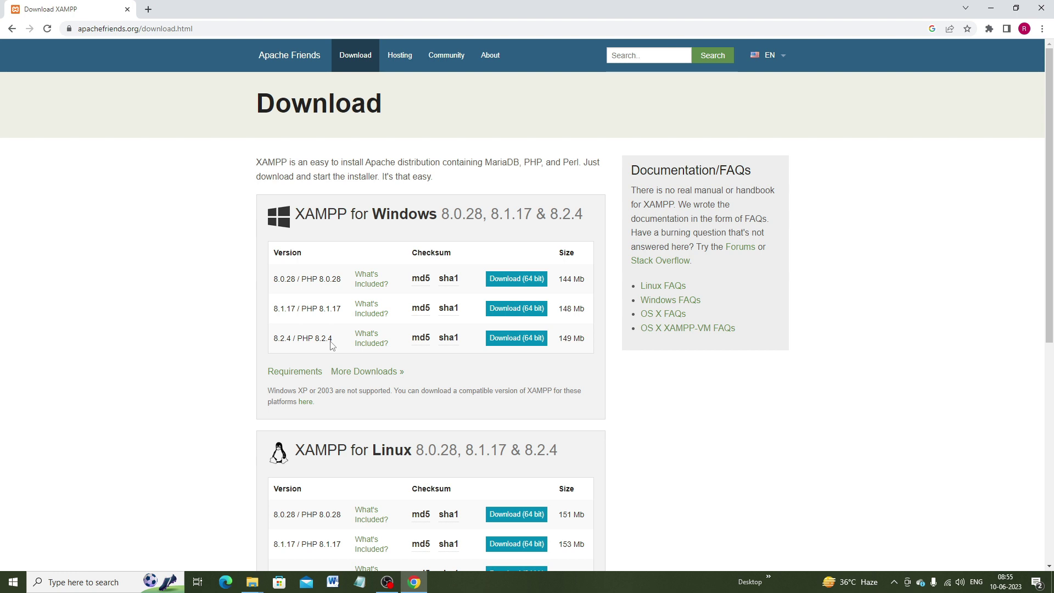
click(517, 339)
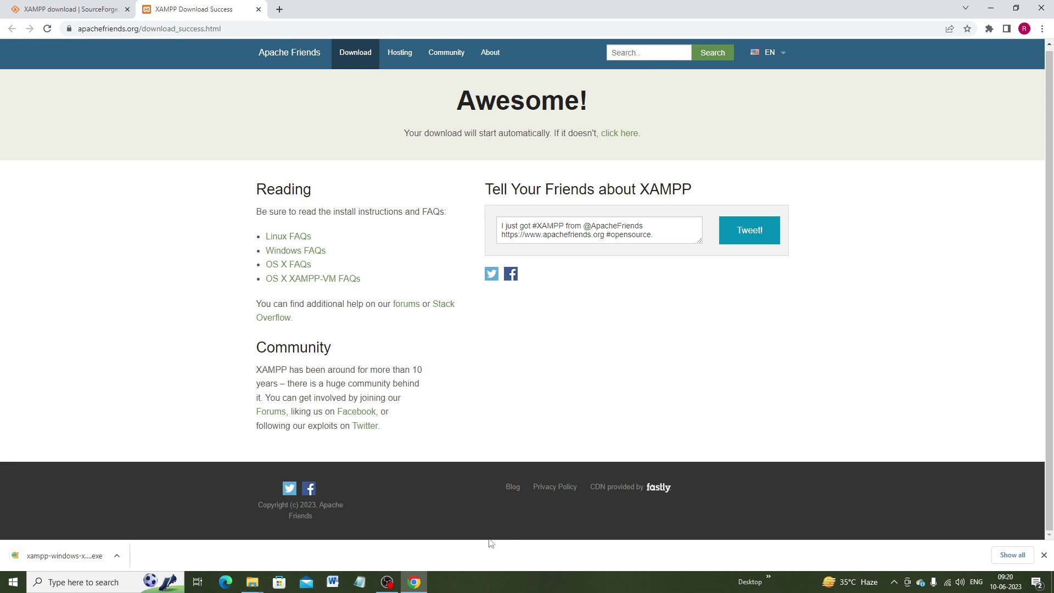
click(1041, 9)
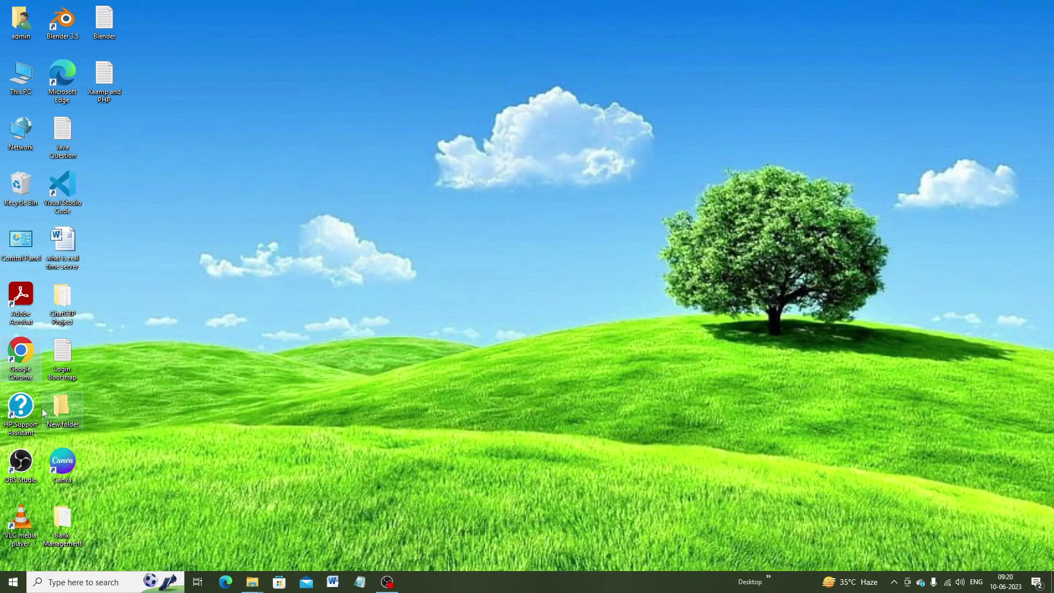
Open the Downloads folder in File Explorer and fit the Name column to the full installer file name.
double_click(18, 82)
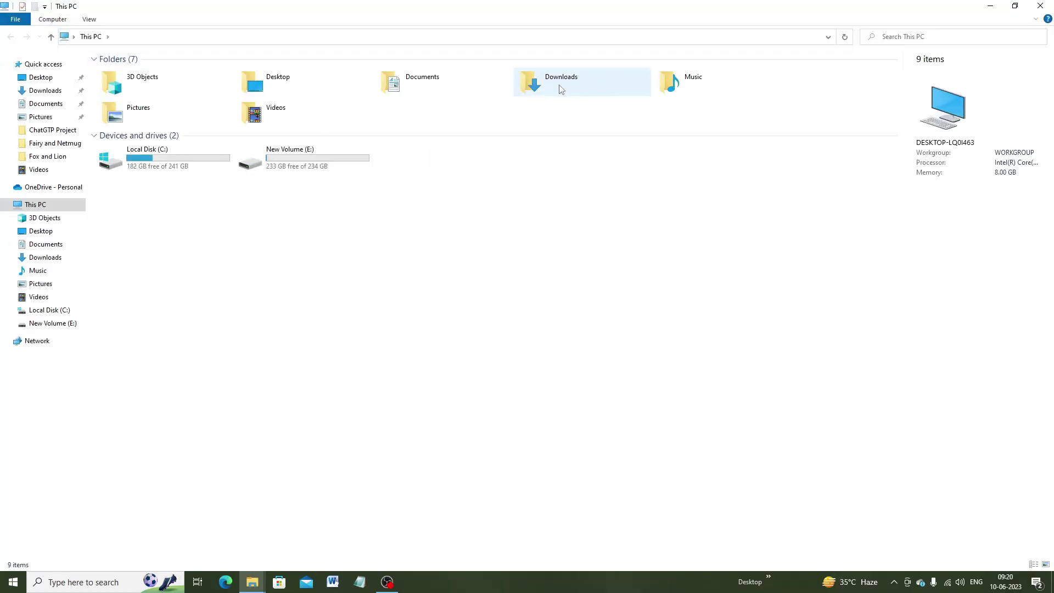
double_click(560, 86)
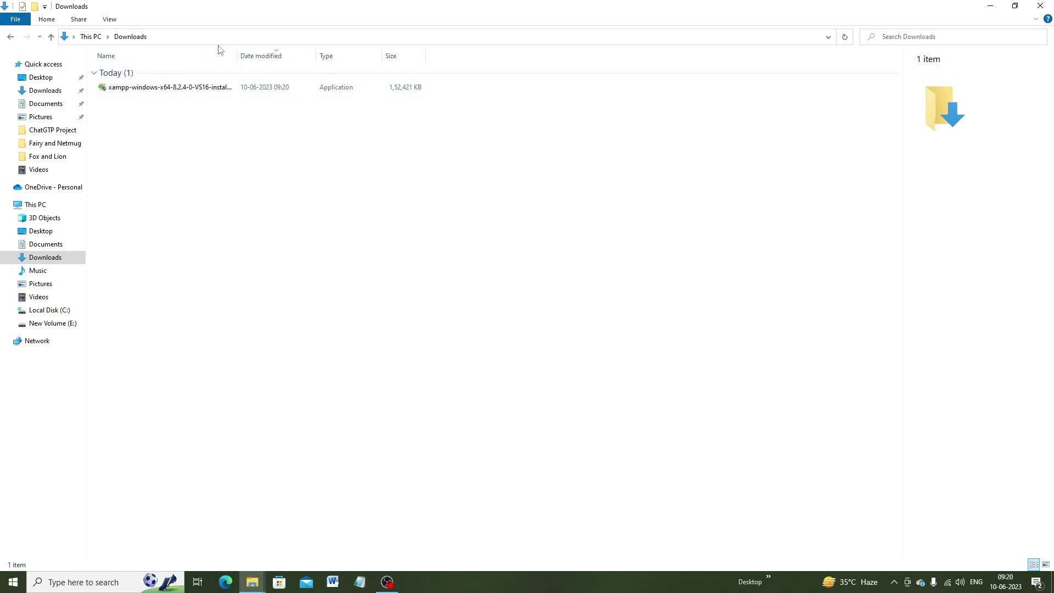
double_click(237, 55)
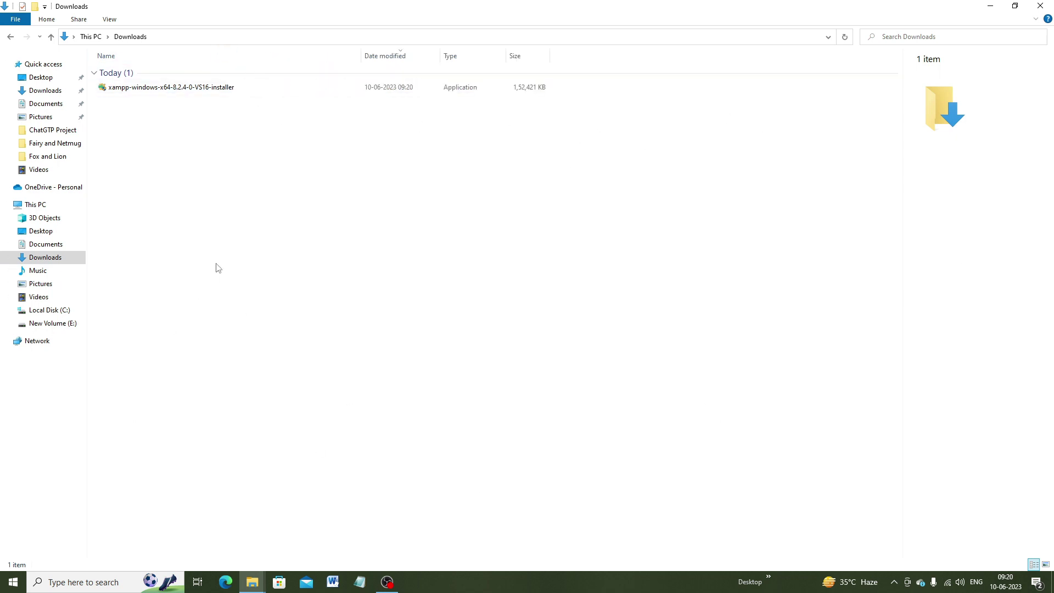
Run xampp-windows-x64-8.2.4-0-VS16-installer as administrator and acknowledge the User Account Control warning.
click(172, 93)
right_click(170, 91)
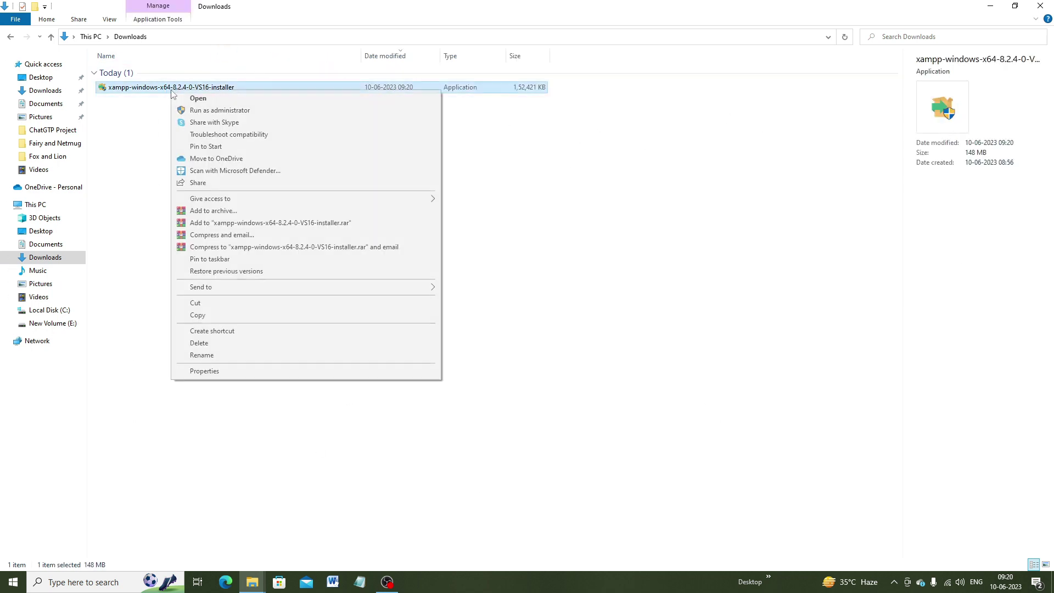
click(200, 113)
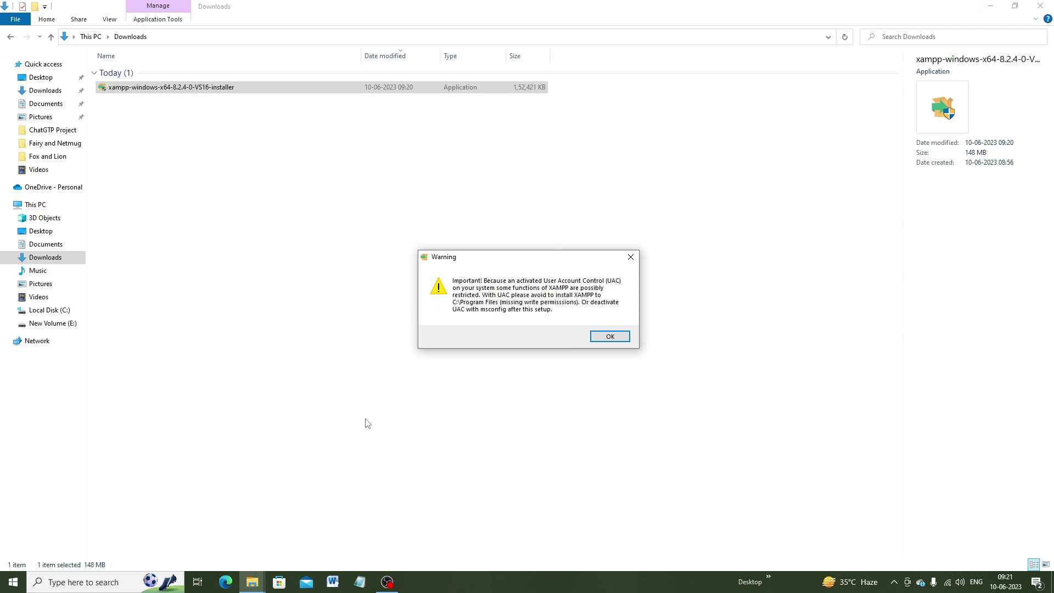
click(610, 337)
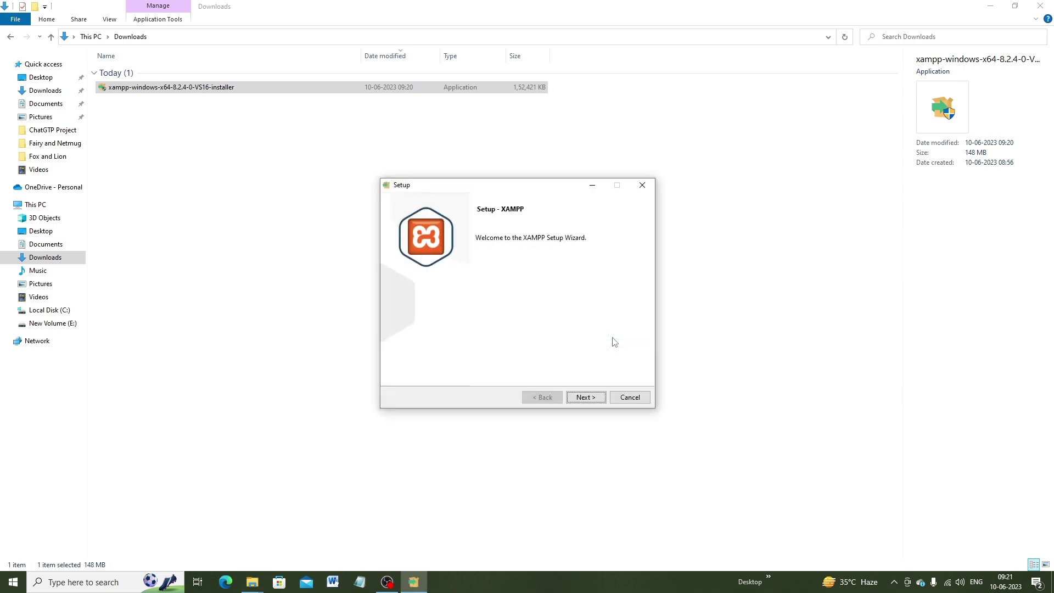
Minimize File Explorer, start the XAMPP setup wizard and accept all preselected components for installation.
click(993, 8)
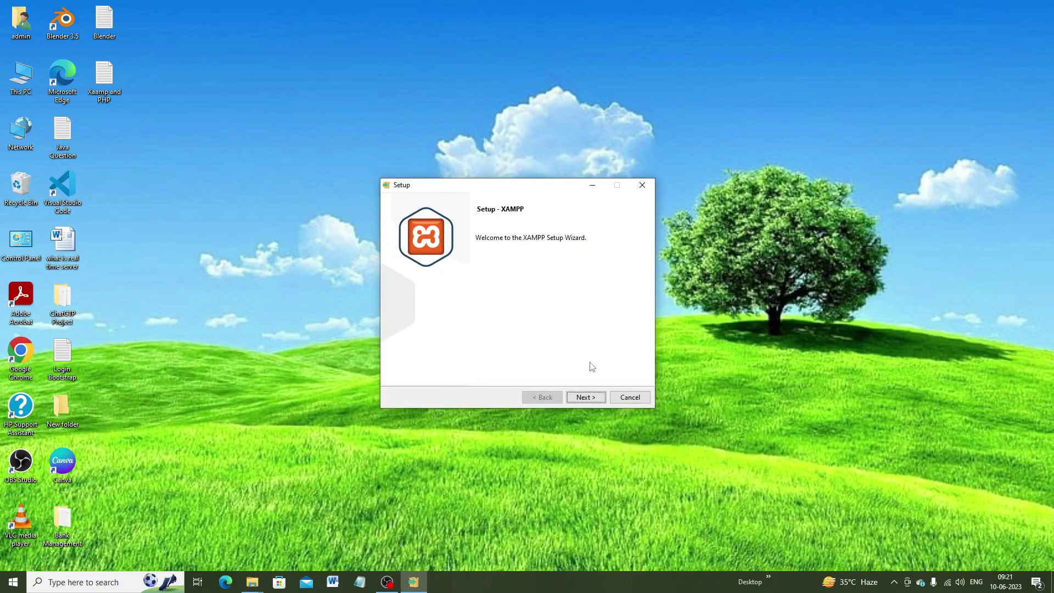
click(584, 397)
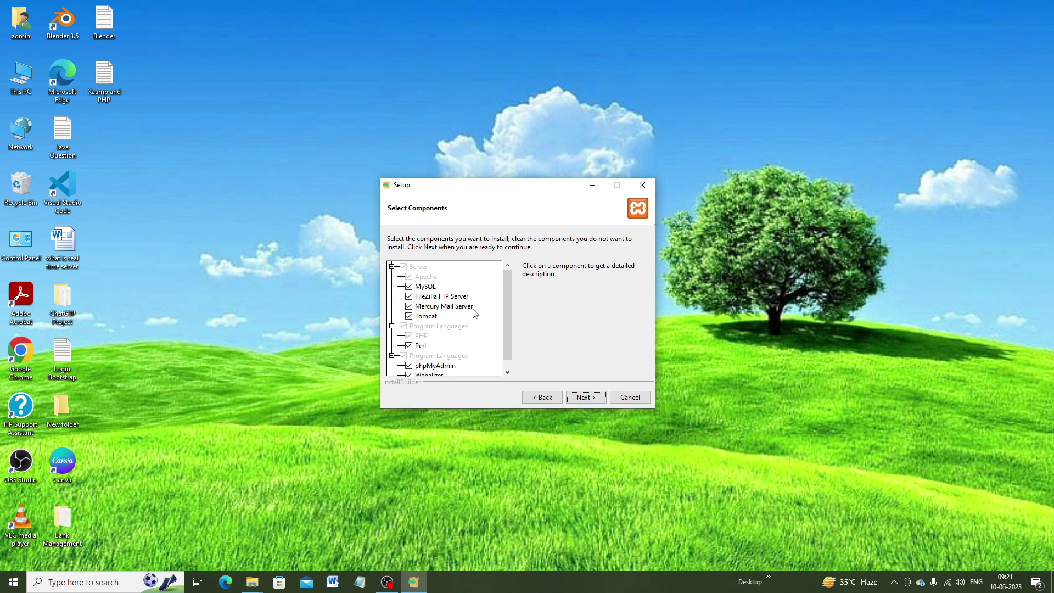
scroll(509, 344, down, 2)
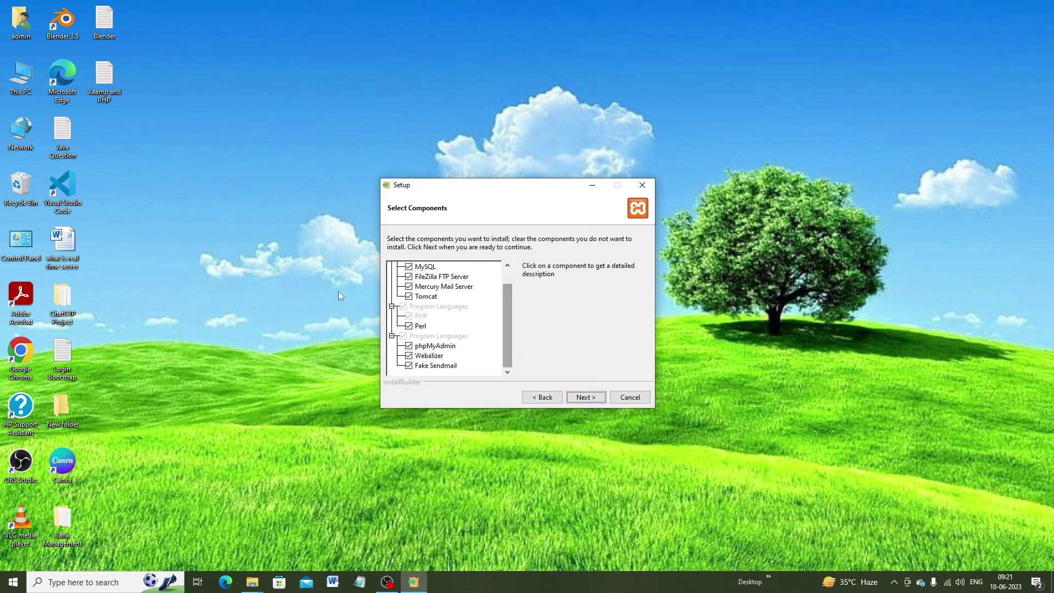
click(584, 399)
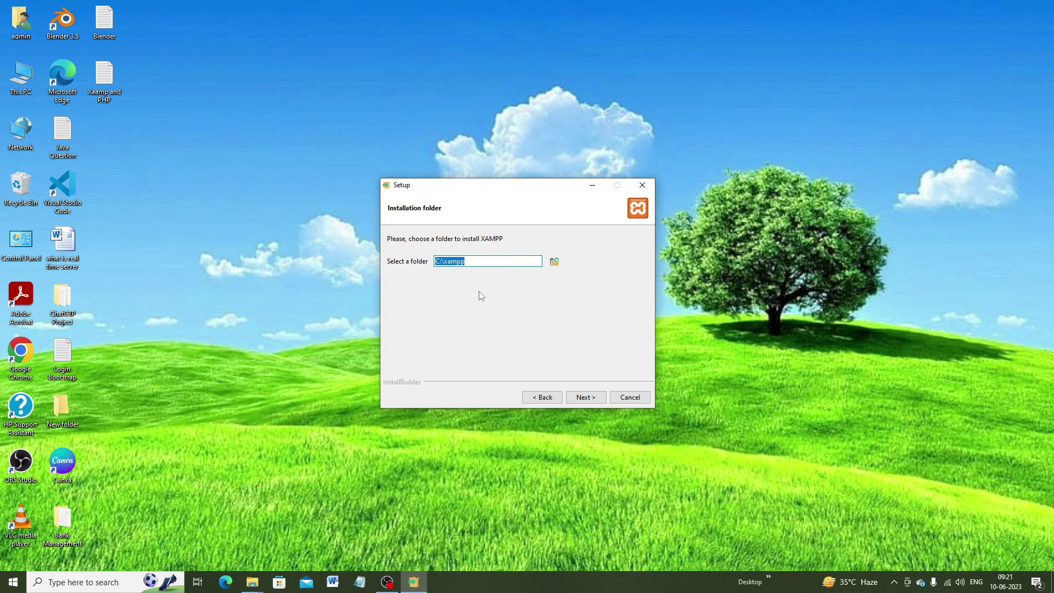
Install XAMPP into C:\xampp with English as the language, and finish the setup with the Control Panel set to start.
click(585, 398)
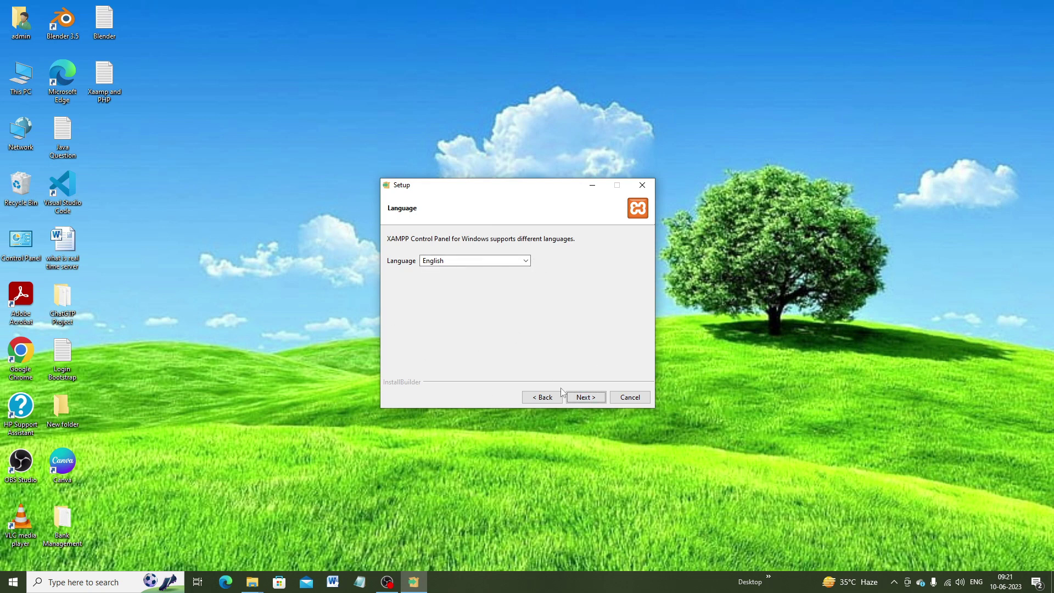
click(583, 397)
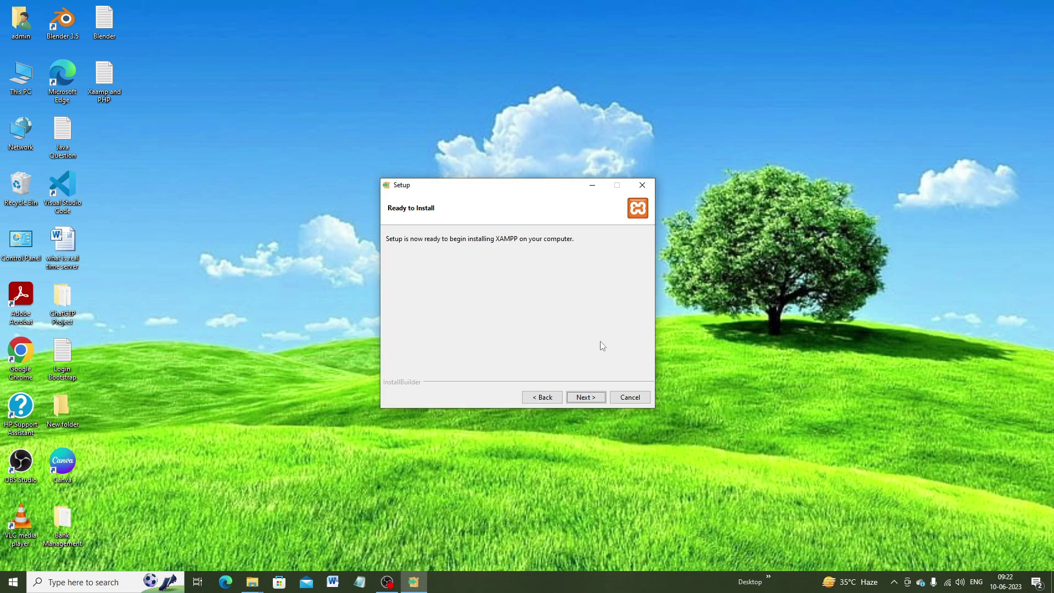
click(591, 397)
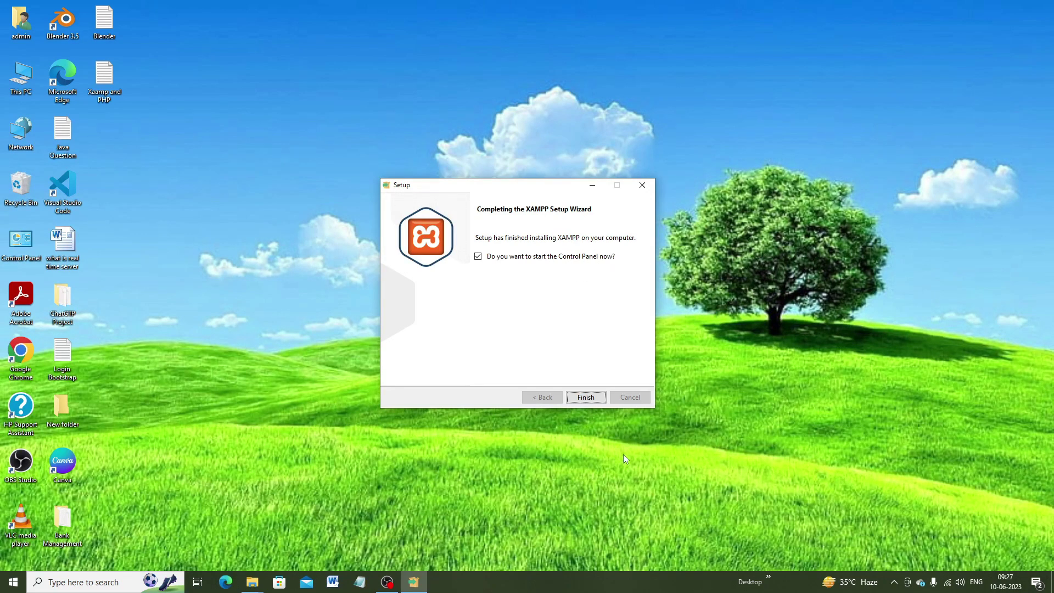
click(584, 395)
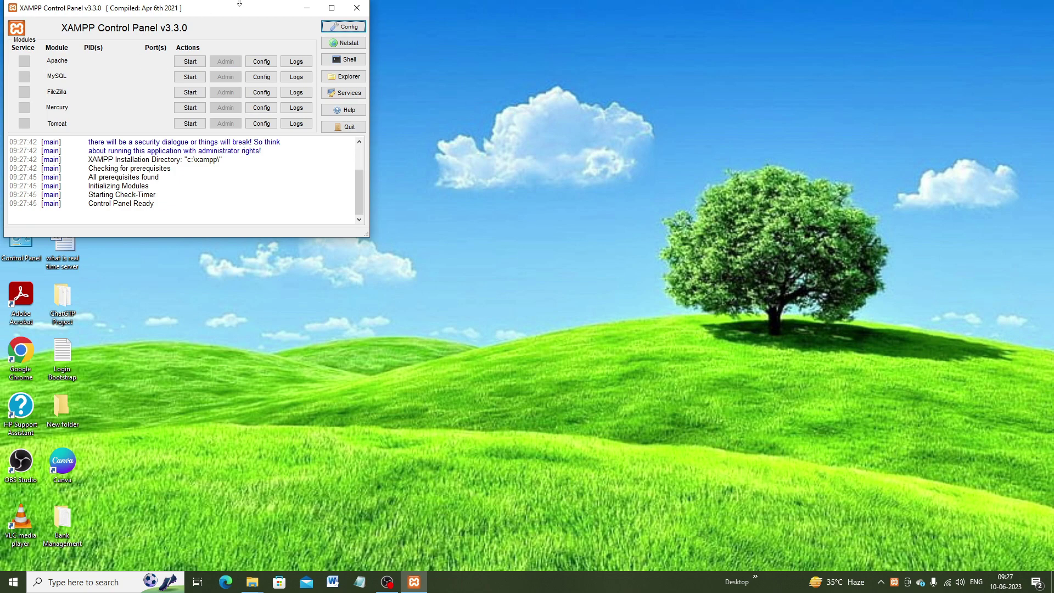
Maximize the XAMPP Control Panel and start the Apache, MySQL, FileZilla, Mercury and Tomcat modules.
drag(245, 10, 504, 93)
click(588, 93)
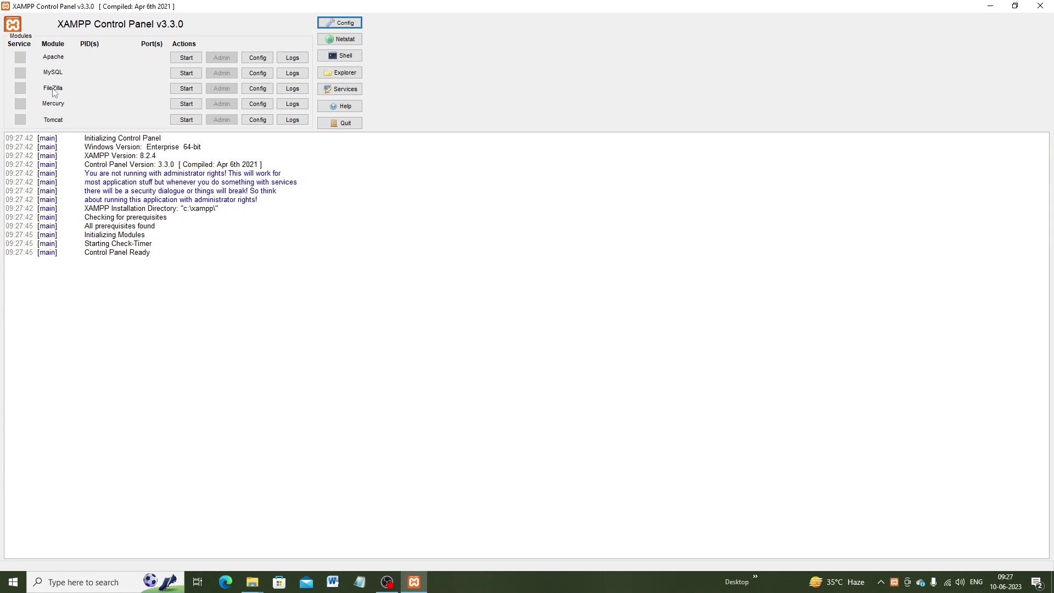
click(186, 59)
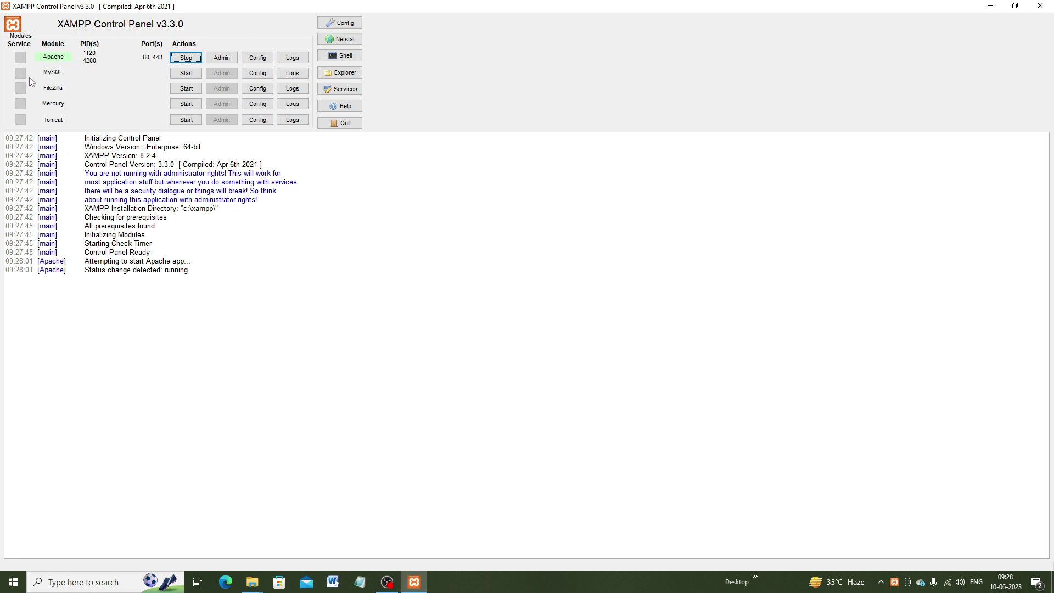
click(187, 74)
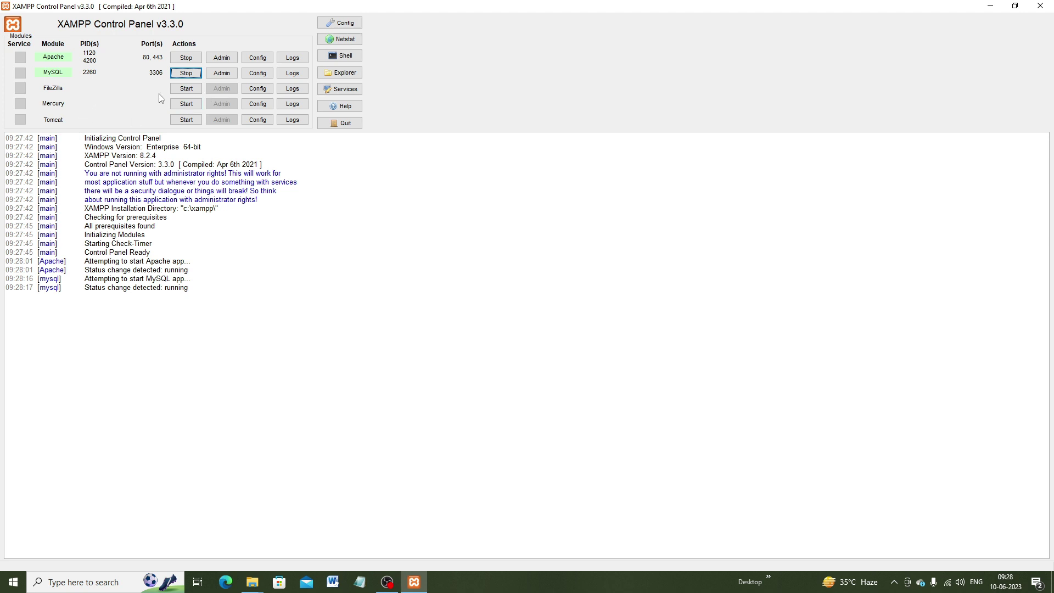
click(189, 90)
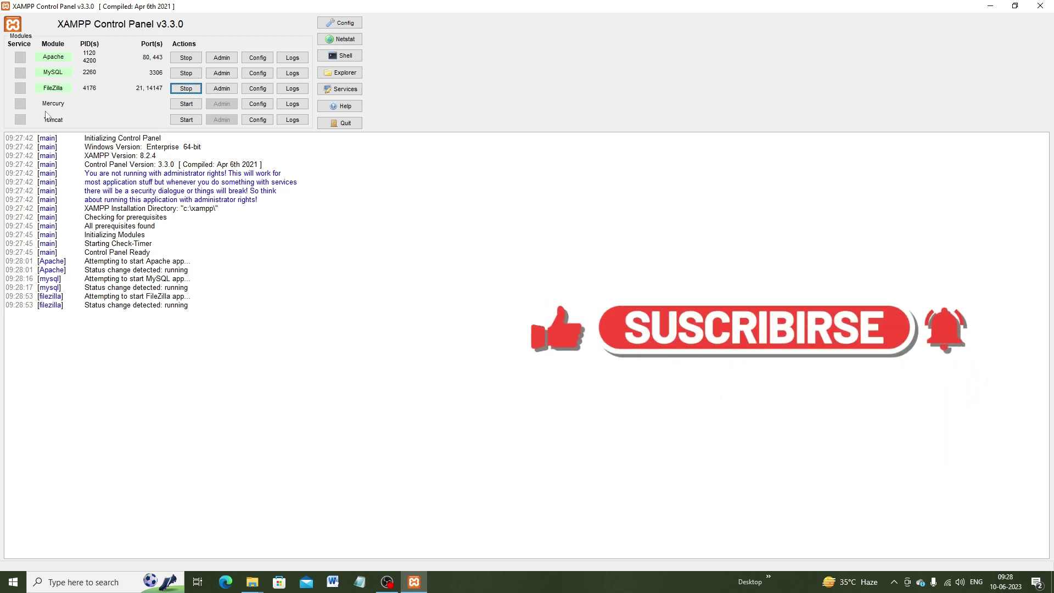
click(184, 106)
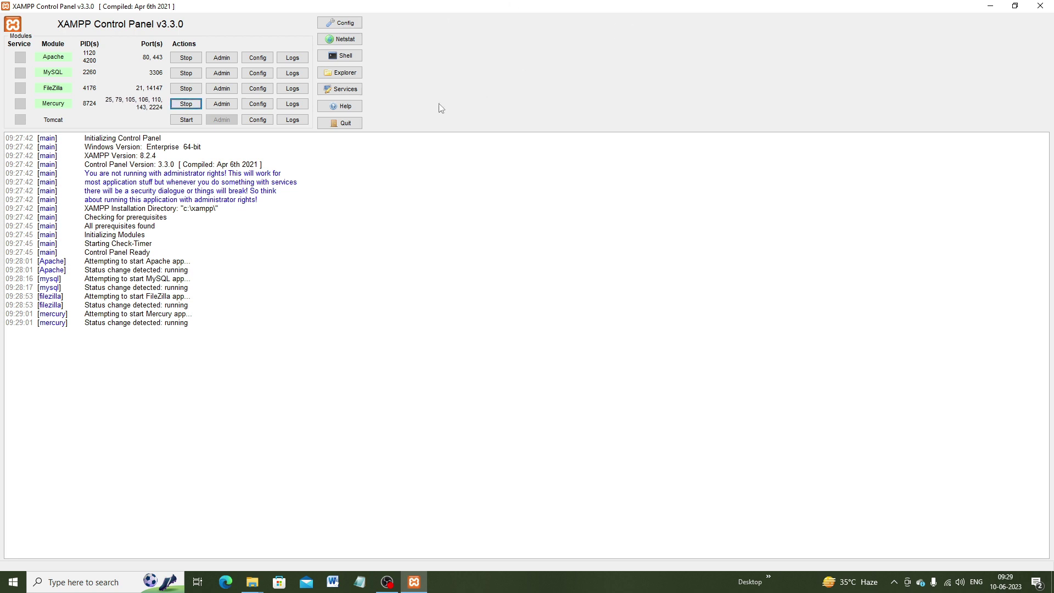
click(185, 120)
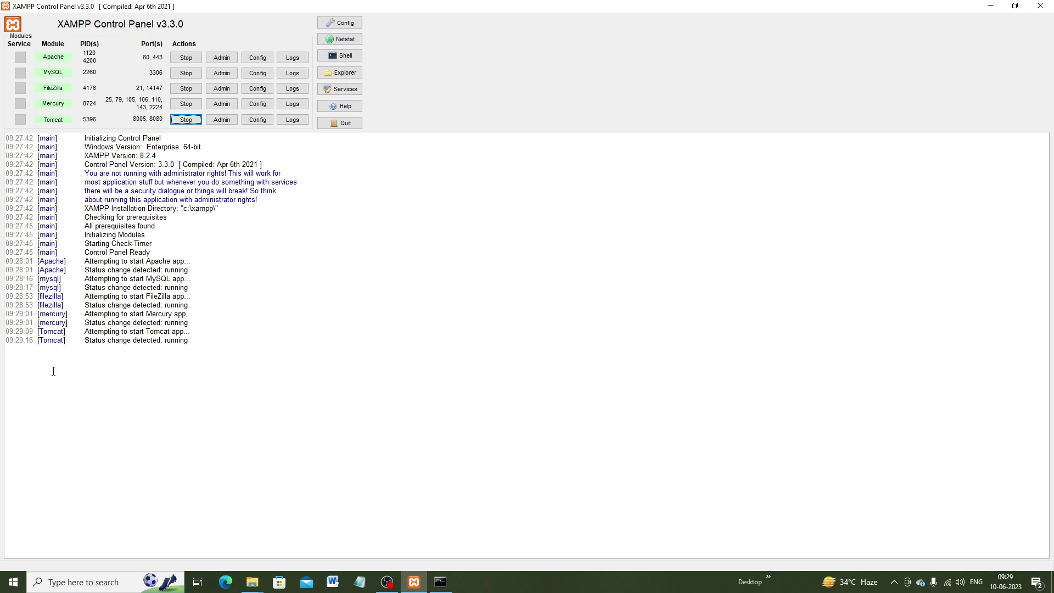
Close the XAMPP Control Panel and place a shortcut to it on the desktop from the installed apps list.
click(1040, 6)
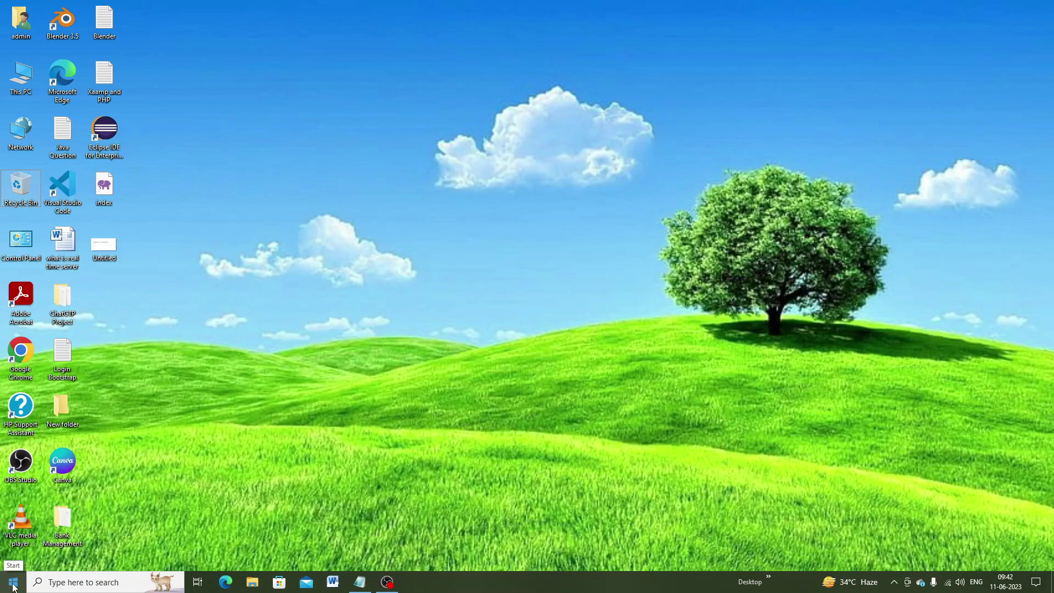
click(13, 584)
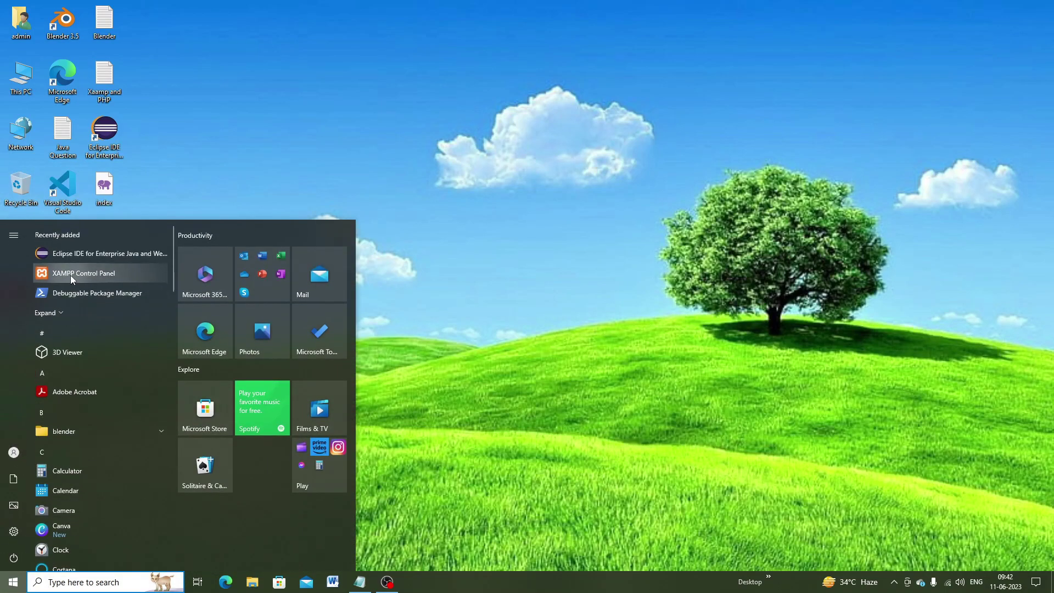
drag(71, 275, 171, 36)
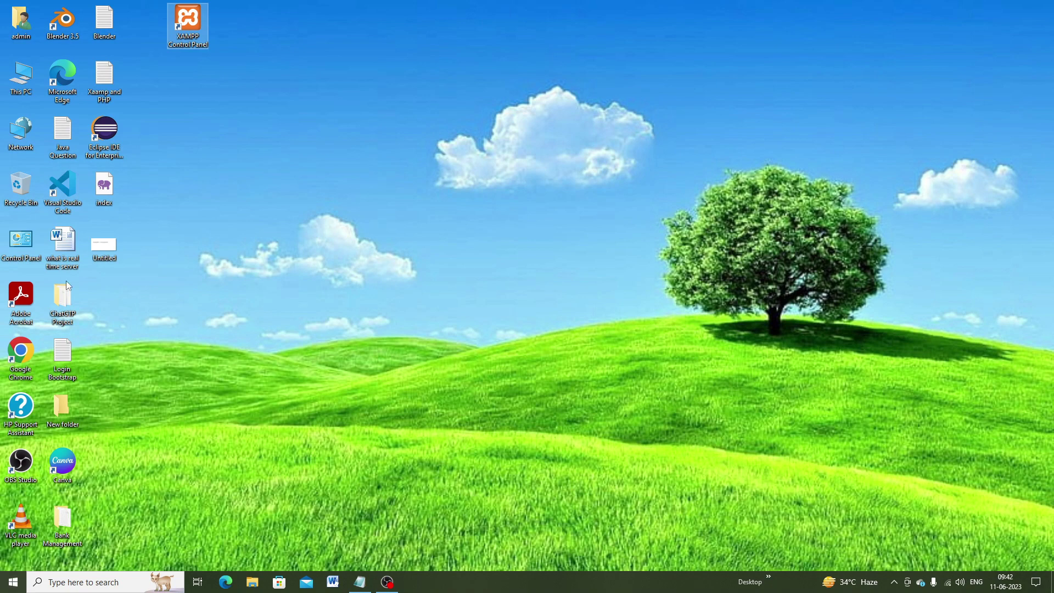
Open the xampp installation folder on Local Disk (C:) in File Explorer.
click(18, 89)
double_click(18, 89)
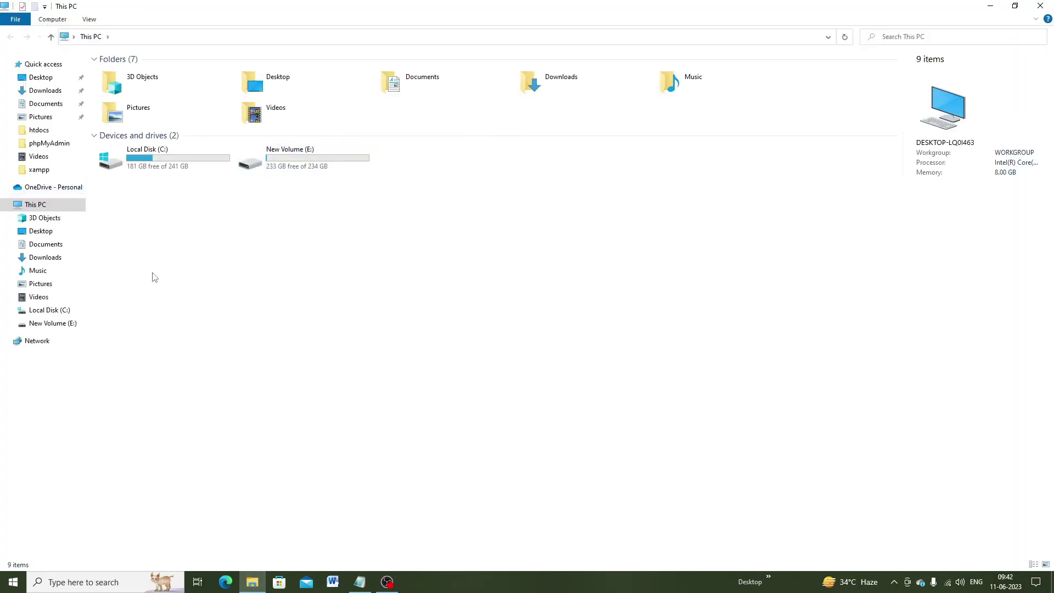
double_click(172, 164)
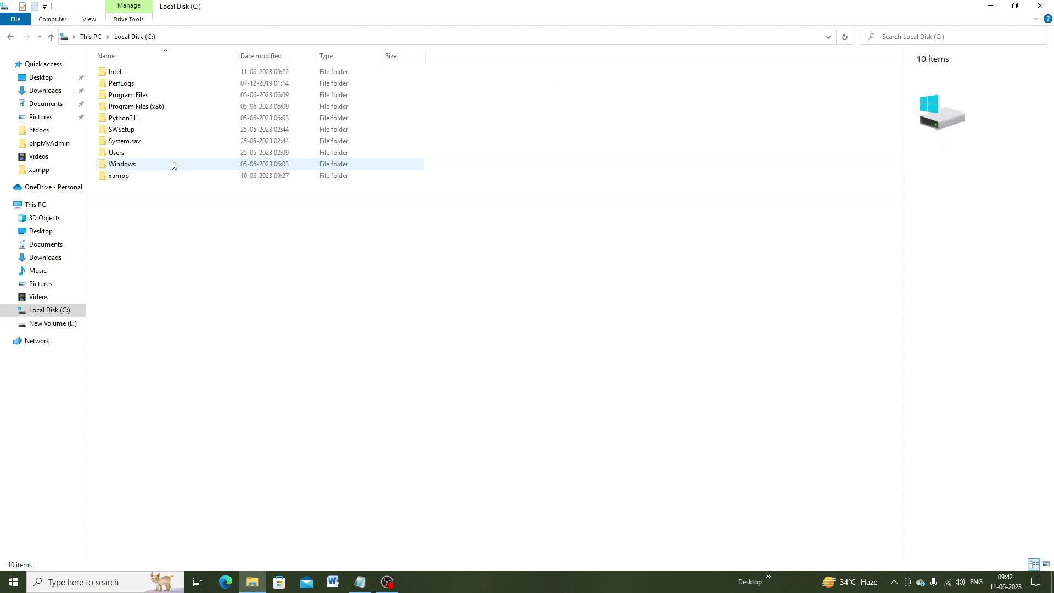
double_click(123, 176)
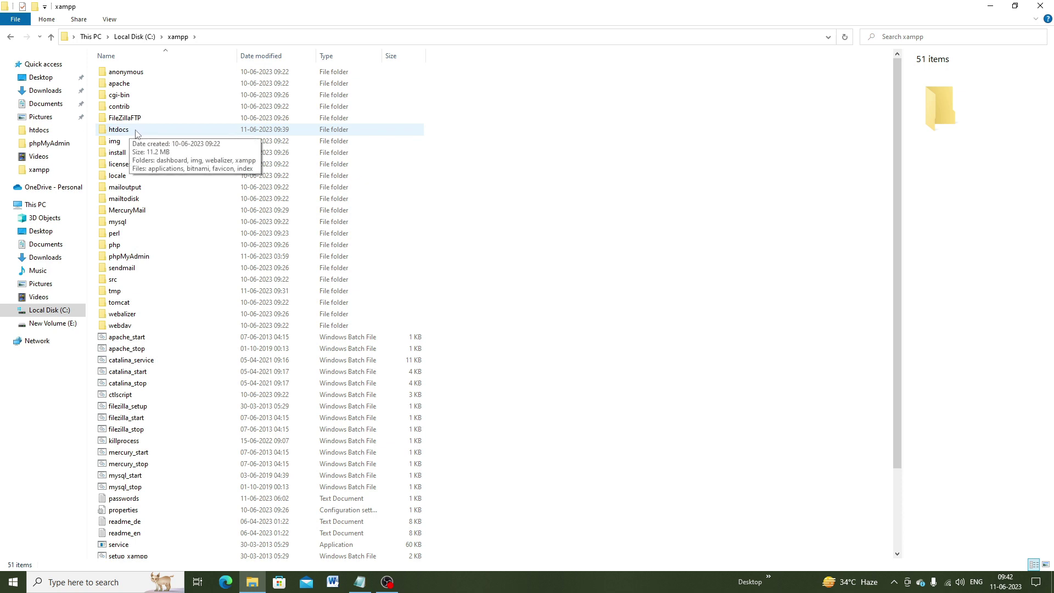
Create a folder named tutphp inside xampp's htdocs folder and close File Explorer.
double_click(118, 130)
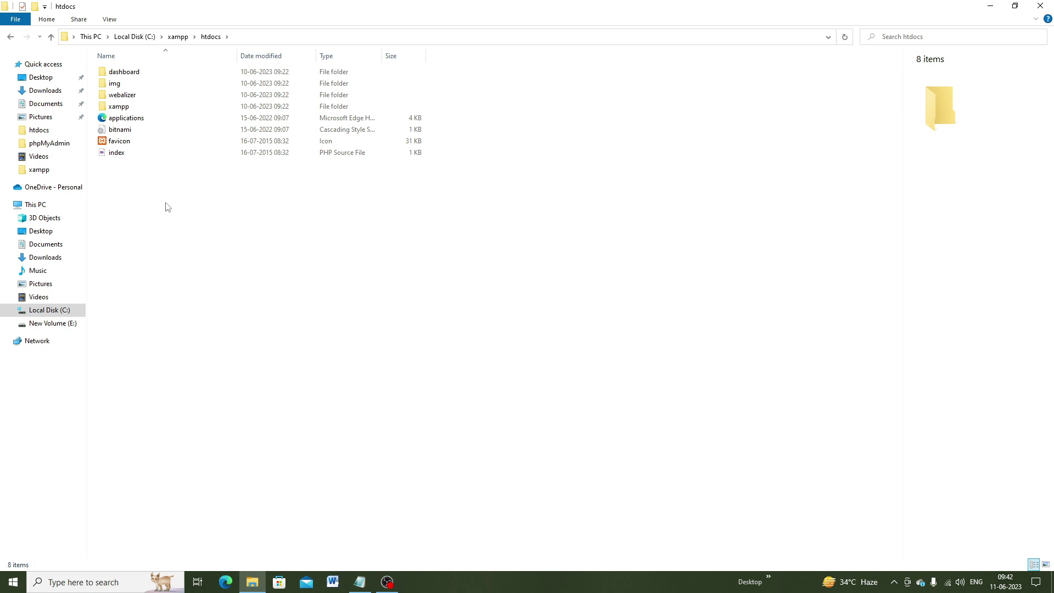
right_click(209, 230)
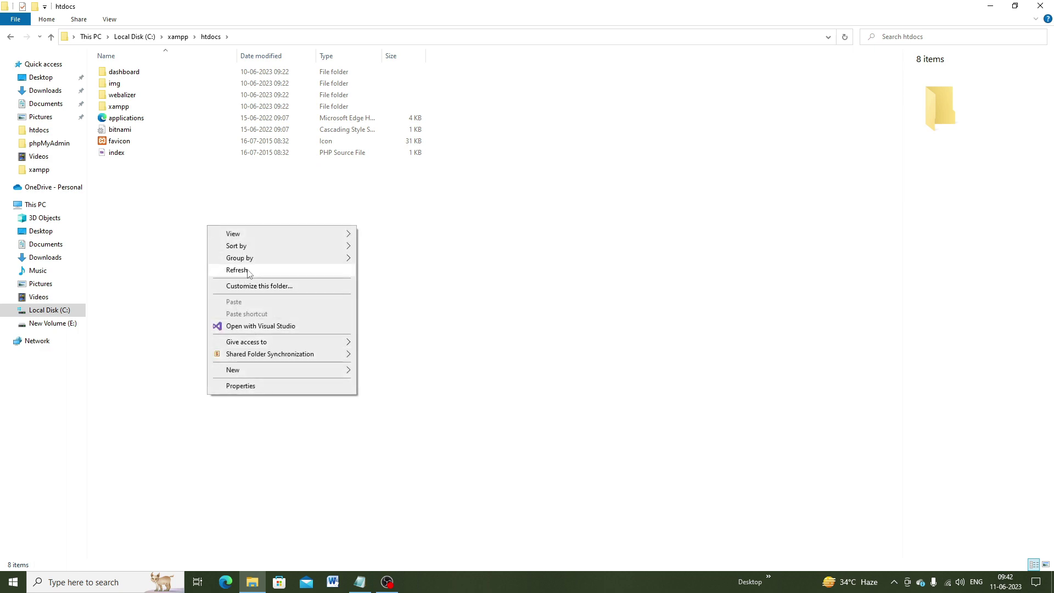
click(379, 376)
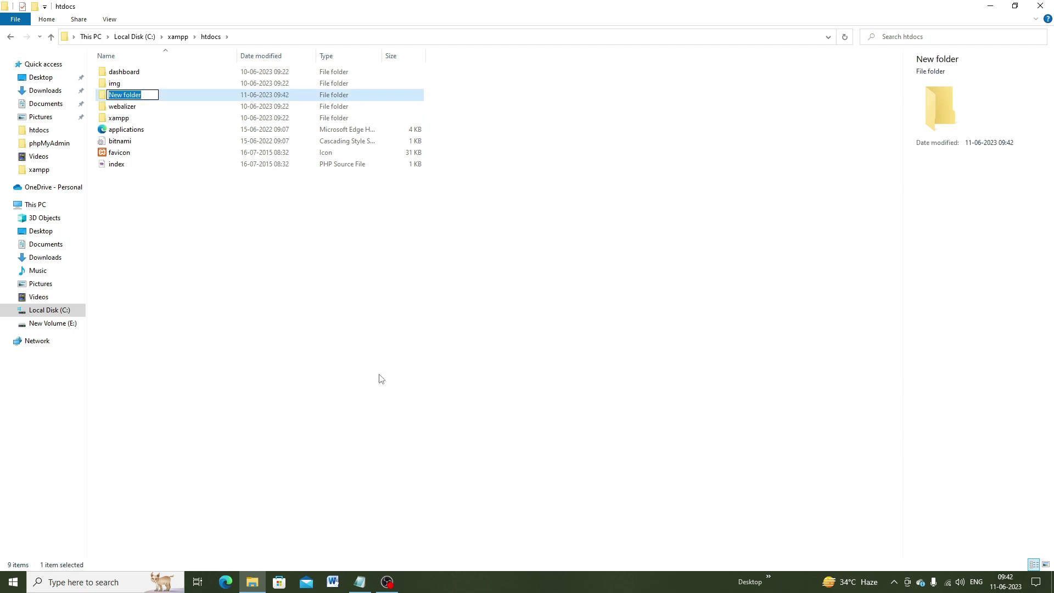
text(tutphp)
click(297, 383)
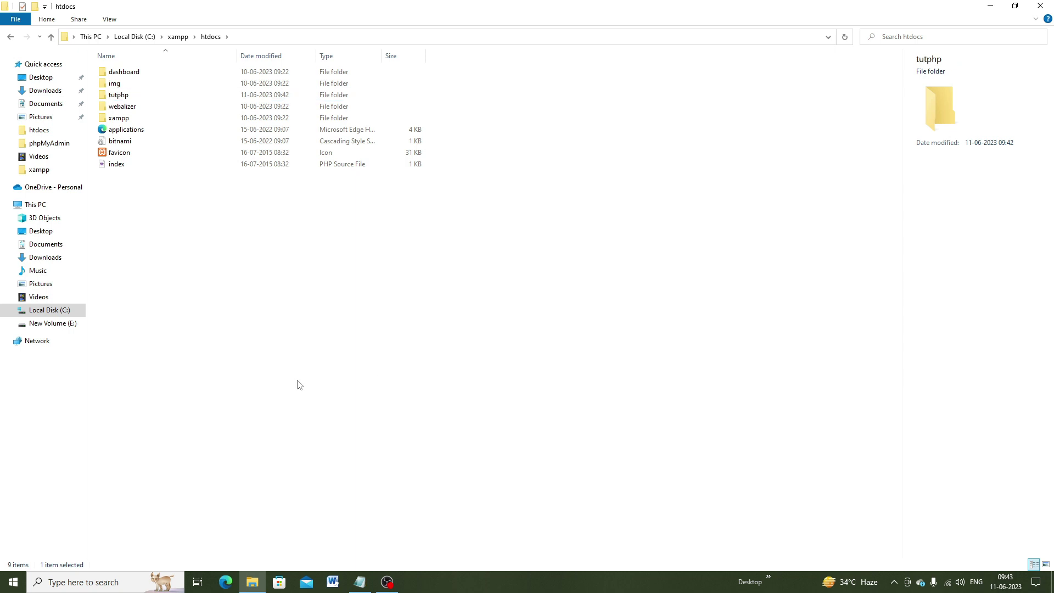
click(1046, 6)
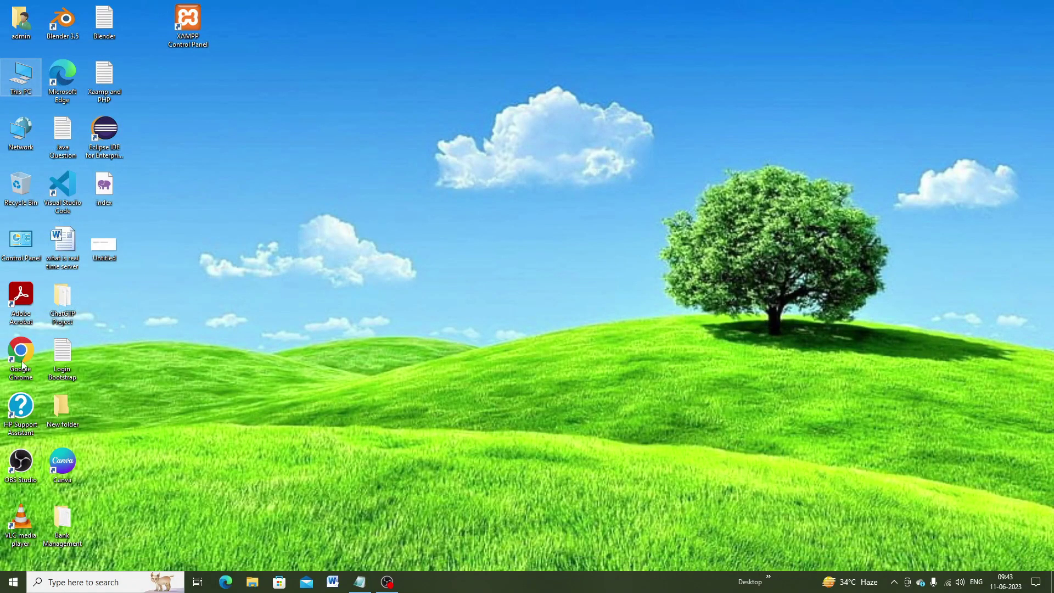
Start Visual Studio Code and open the folder C:\xampp\htdocs\tutphp in it, closing the Welcome pages.
click(68, 180)
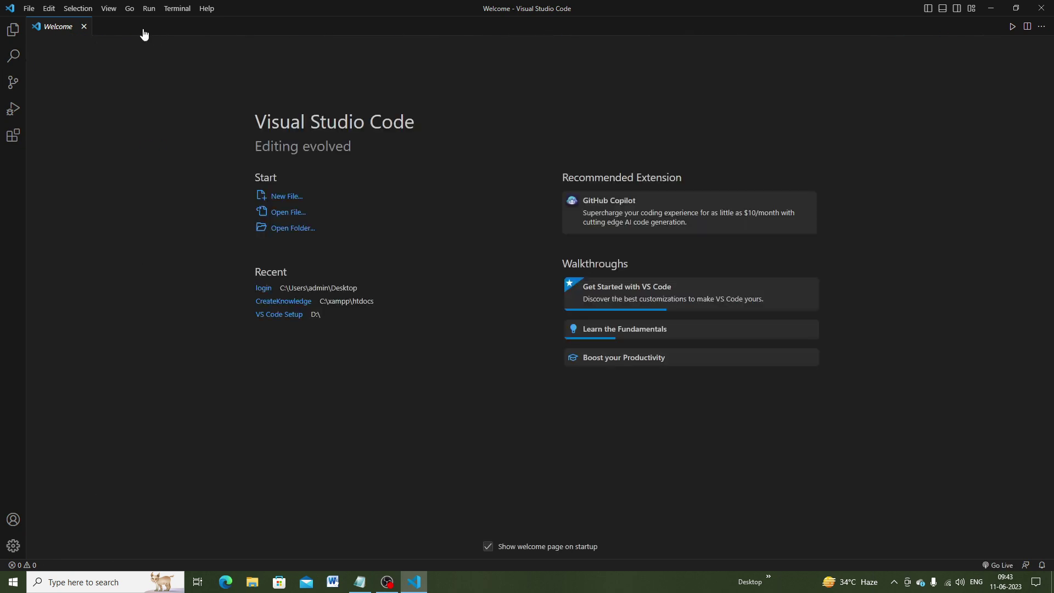
click(84, 27)
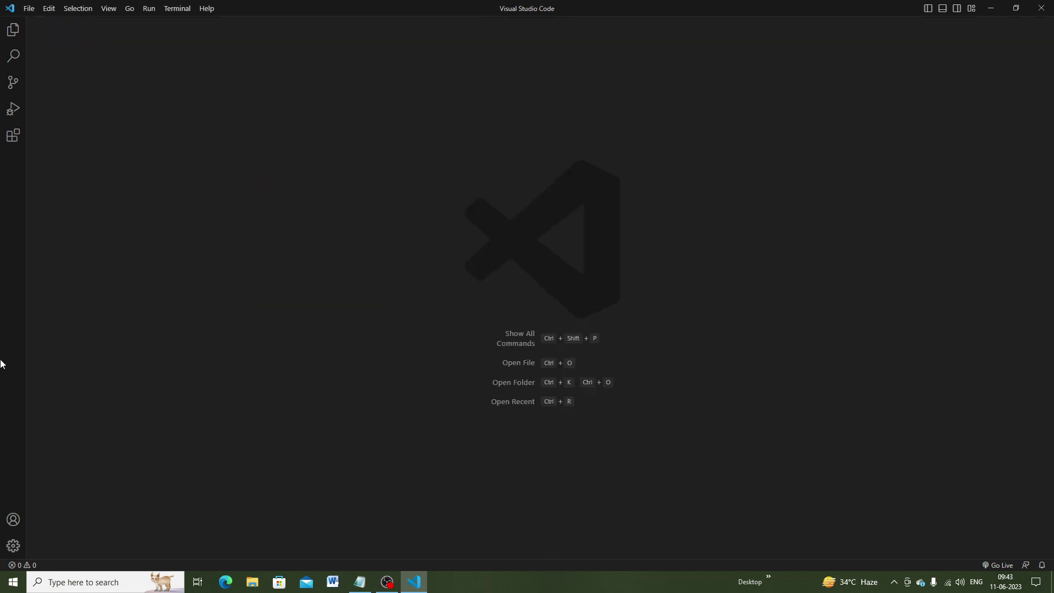
click(12, 33)
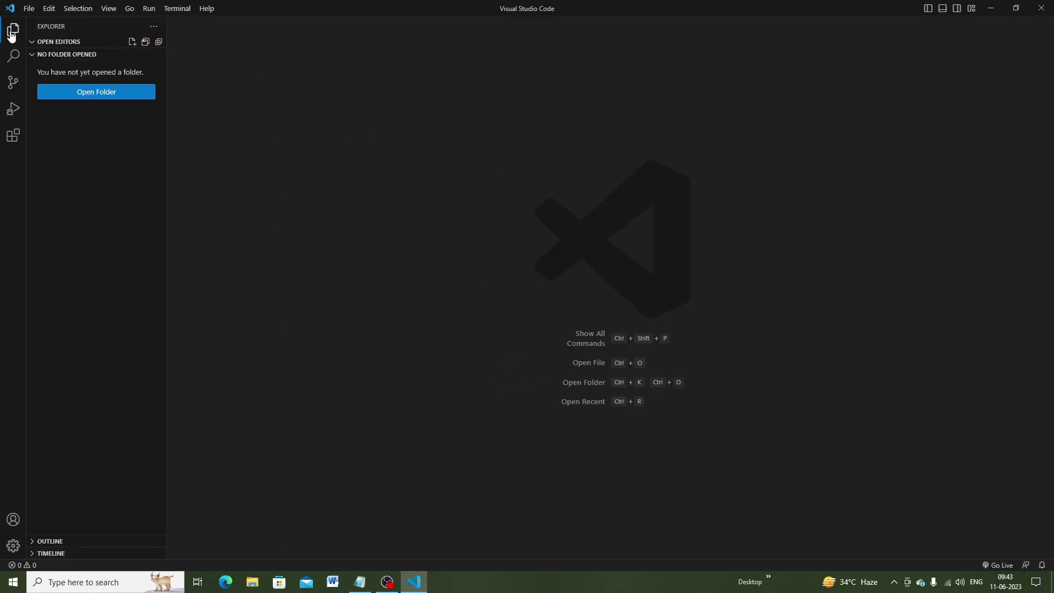
click(98, 92)
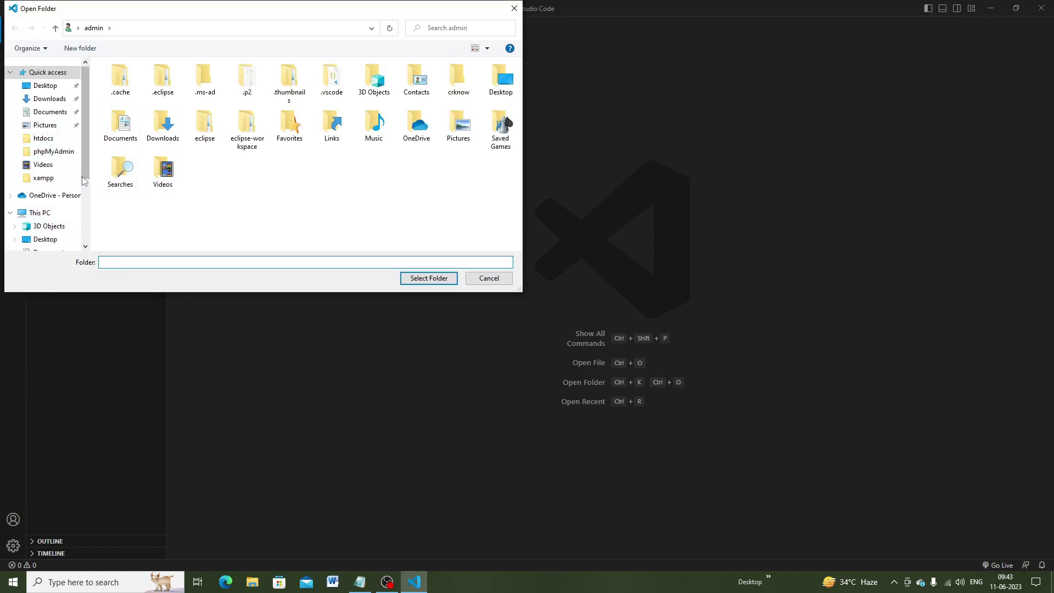
drag(86, 166, 92, 213)
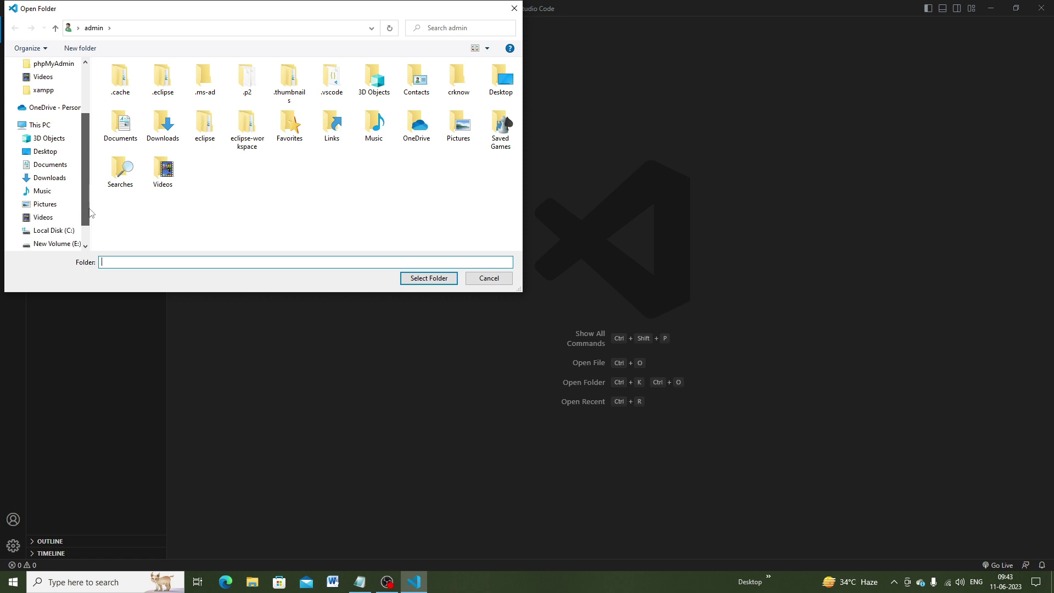
click(66, 218)
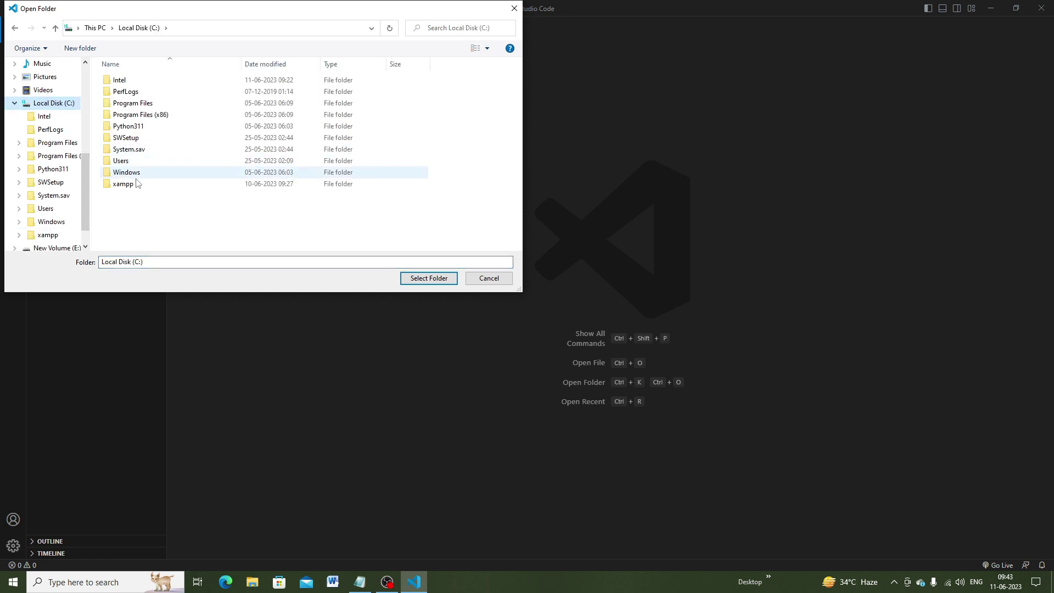
double_click(132, 183)
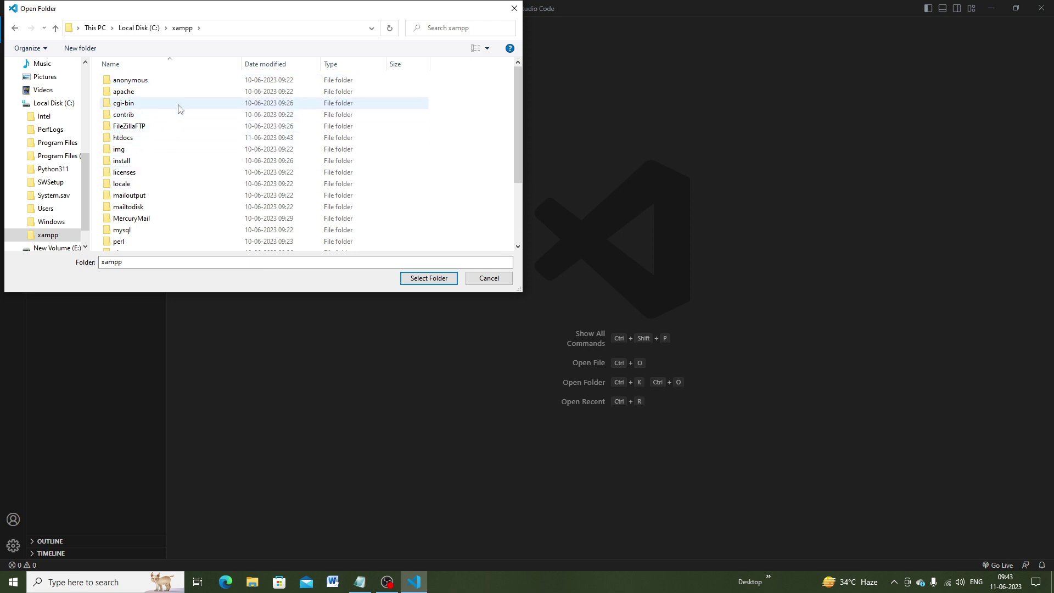
scroll(181, 109, down, 1)
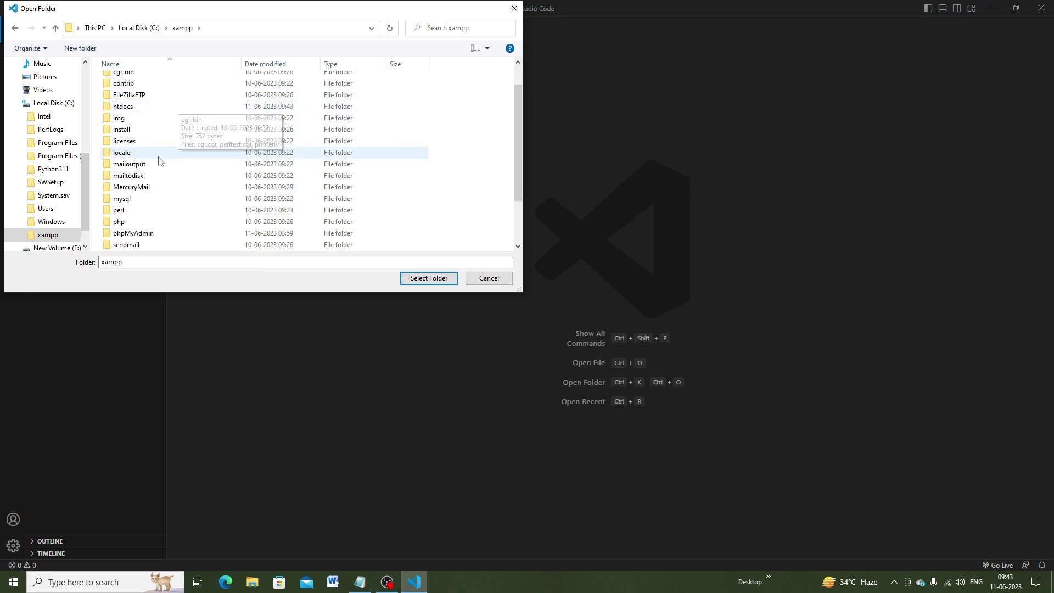
double_click(134, 113)
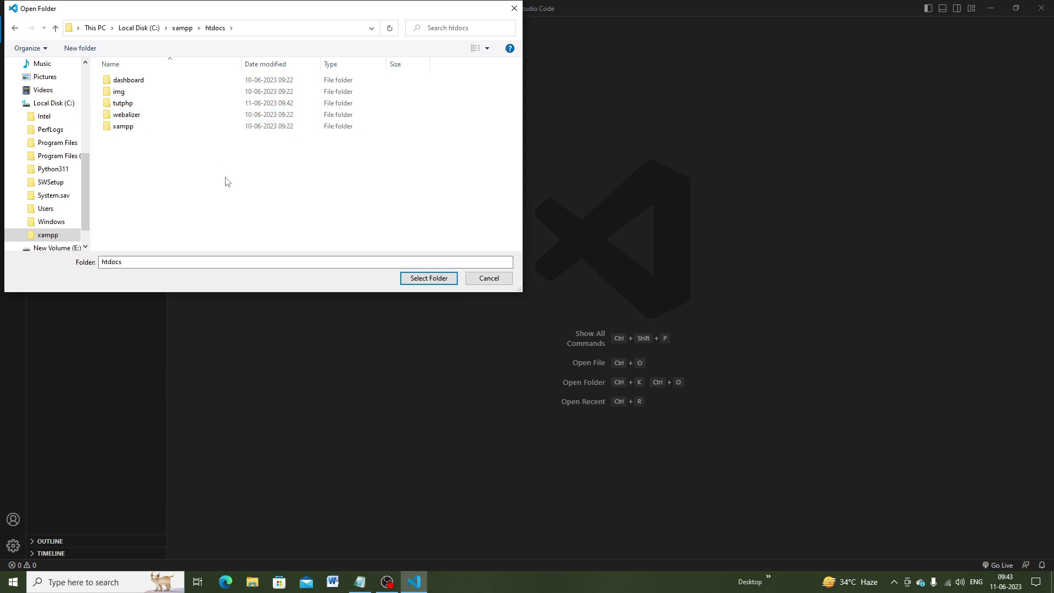
click(132, 106)
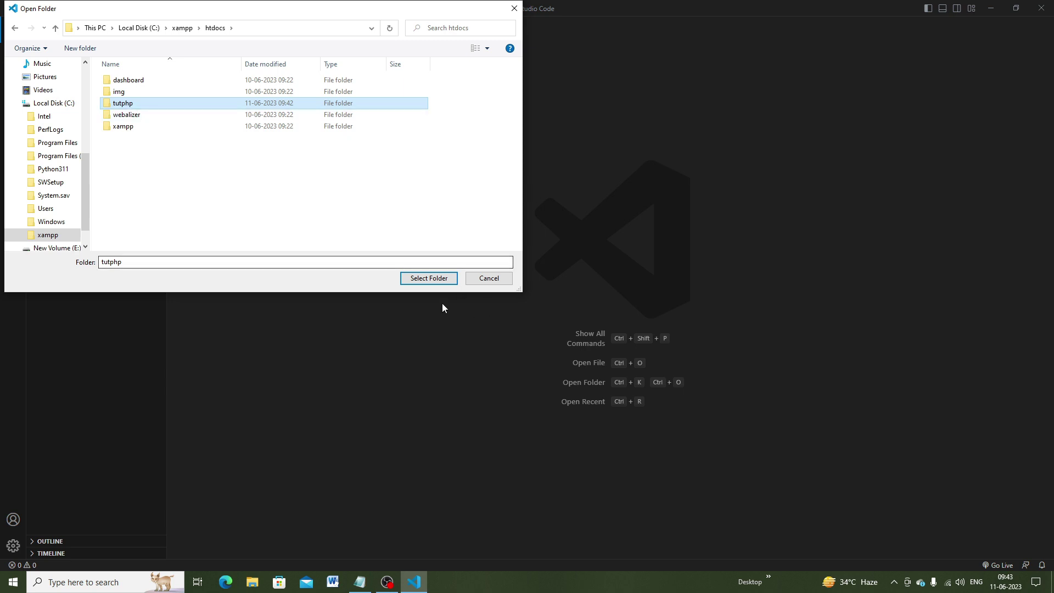
click(421, 278)
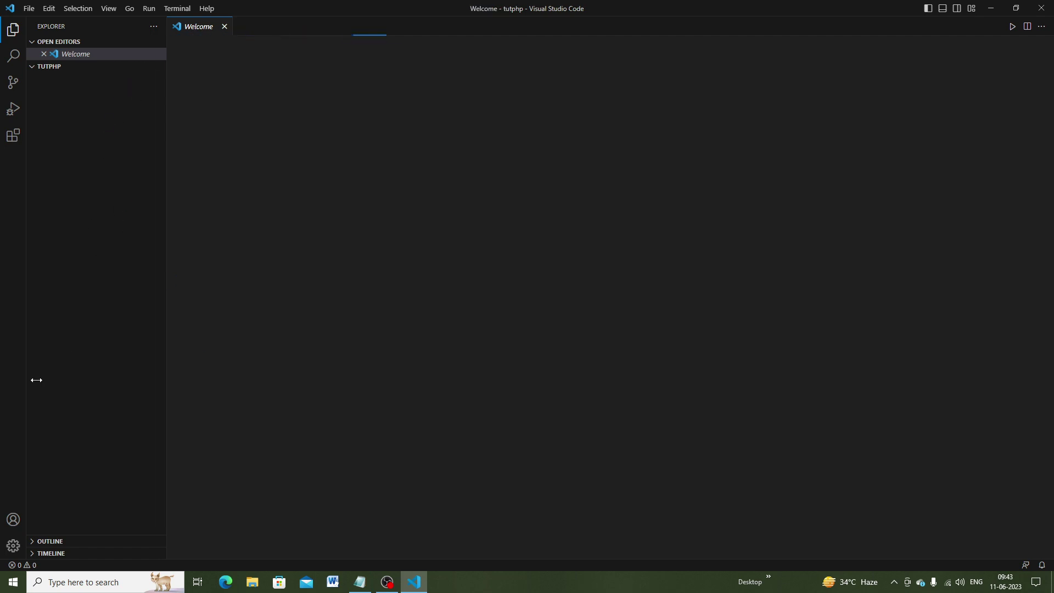
click(224, 26)
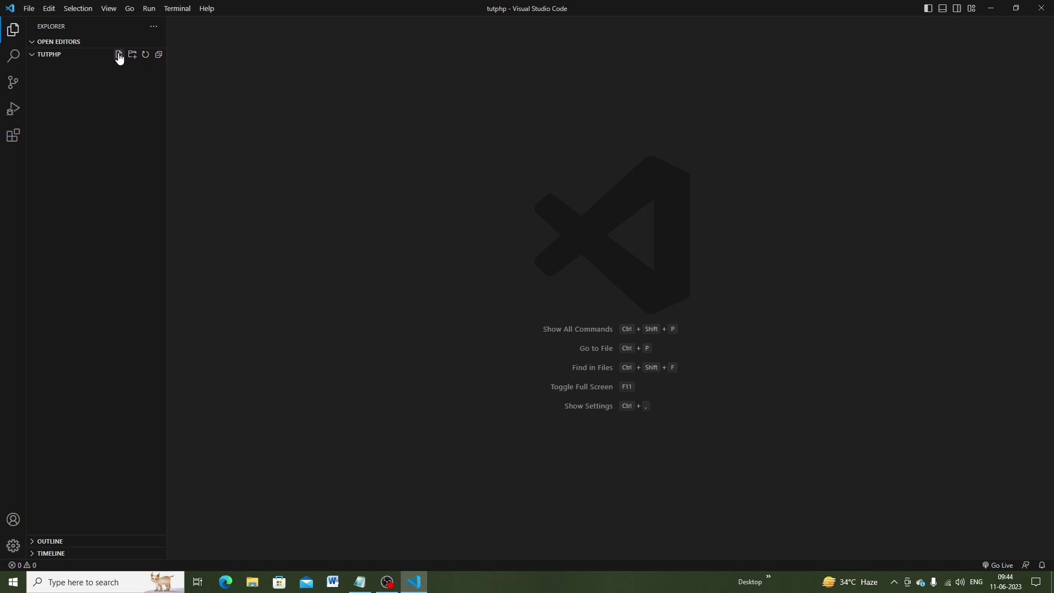
Create a new file named index.php in the tutphp folder.
click(119, 57)
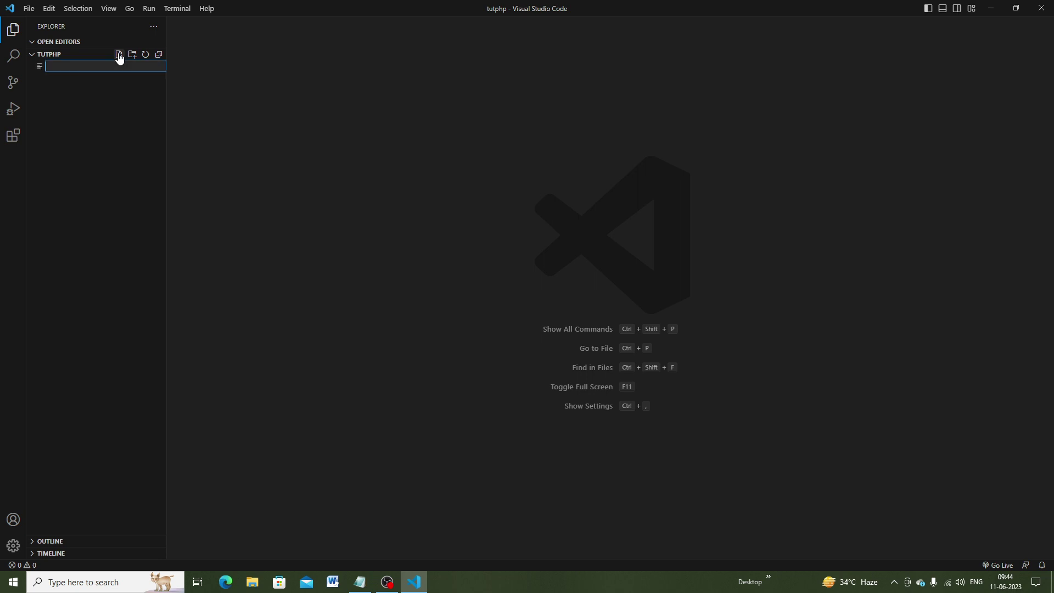
text(index.php)
key(Return)
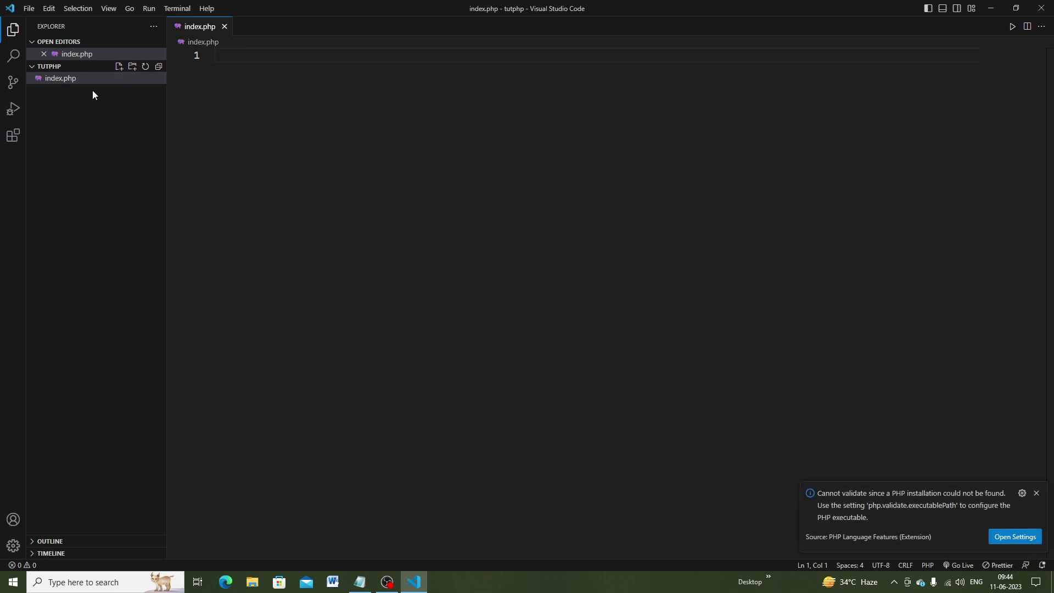
Write the opening <?php tag and the closing ?> tag in index.php with blank lines between them.
text(<?)
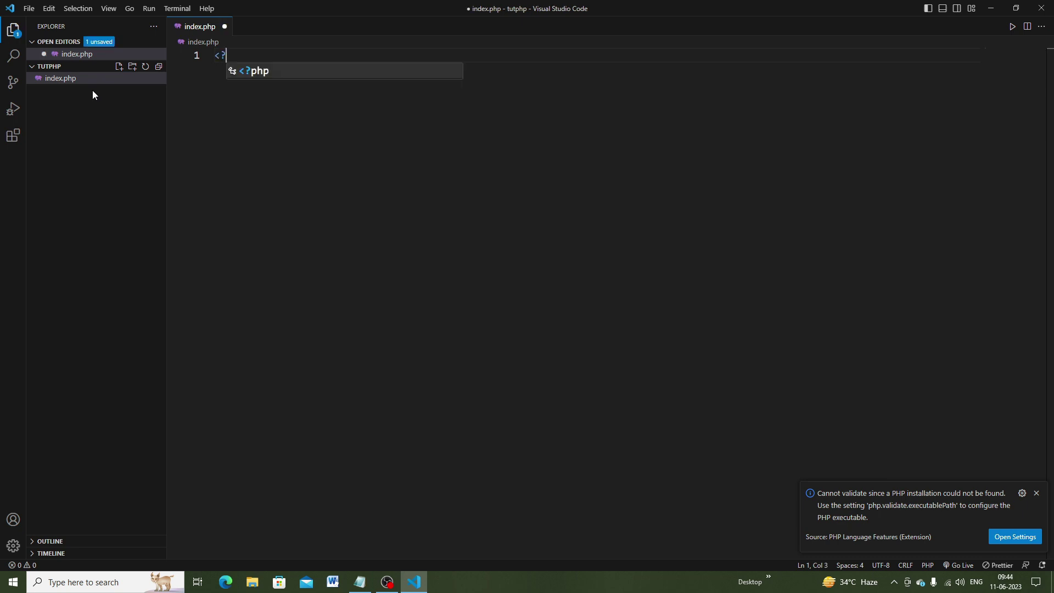
click(286, 72)
key(Return)
key(Return)
key(Return)
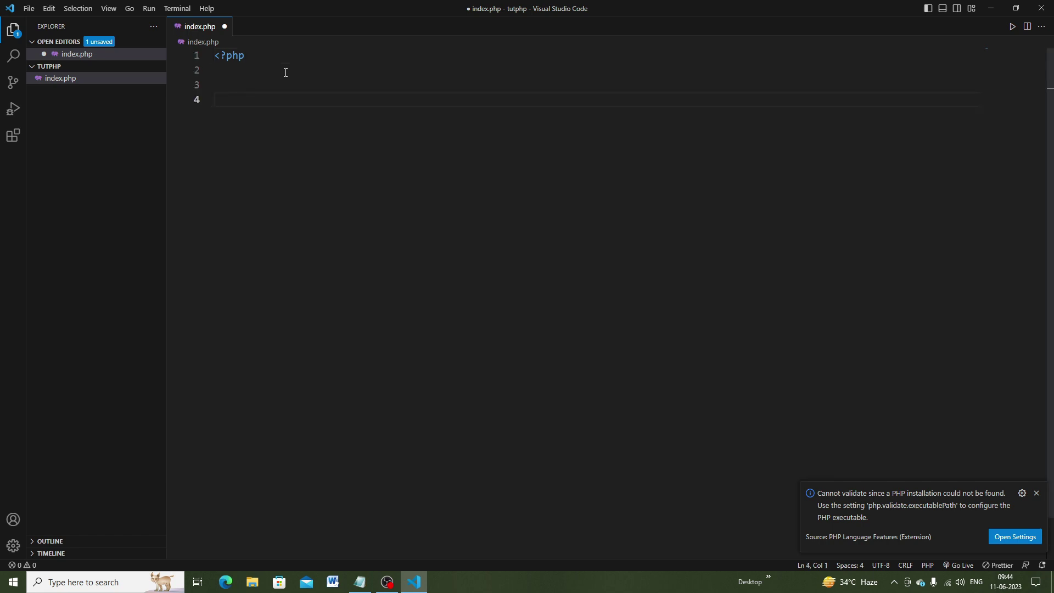
text(?>)
Add the line echo "Welcome to My Channel"; between the PHP tags and save index.php.
click(234, 71)
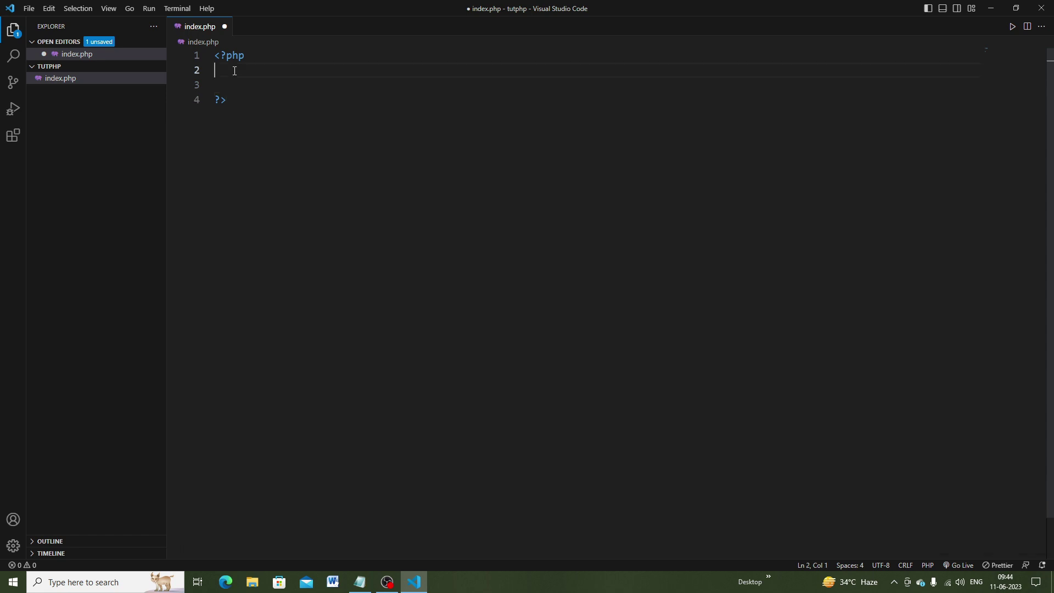
key(Return)
text(ec)
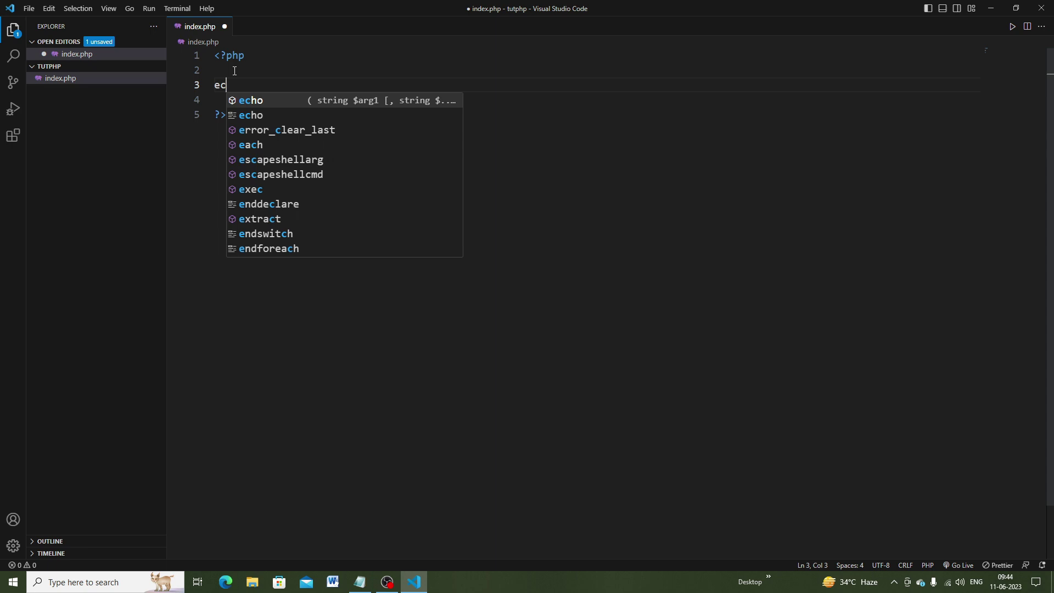
text(ho)
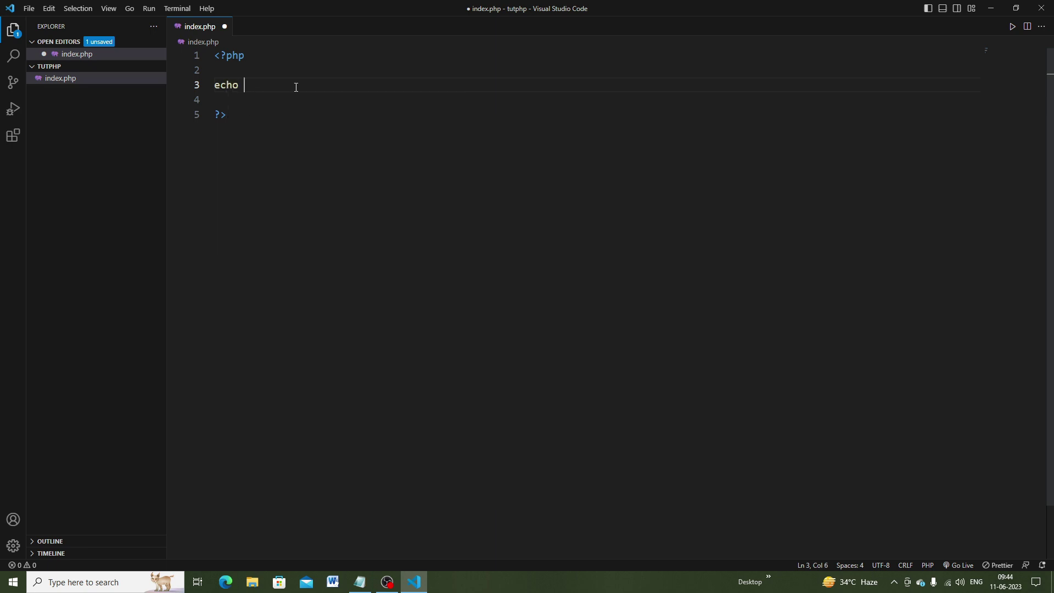
text( "Welcome to My Channel)
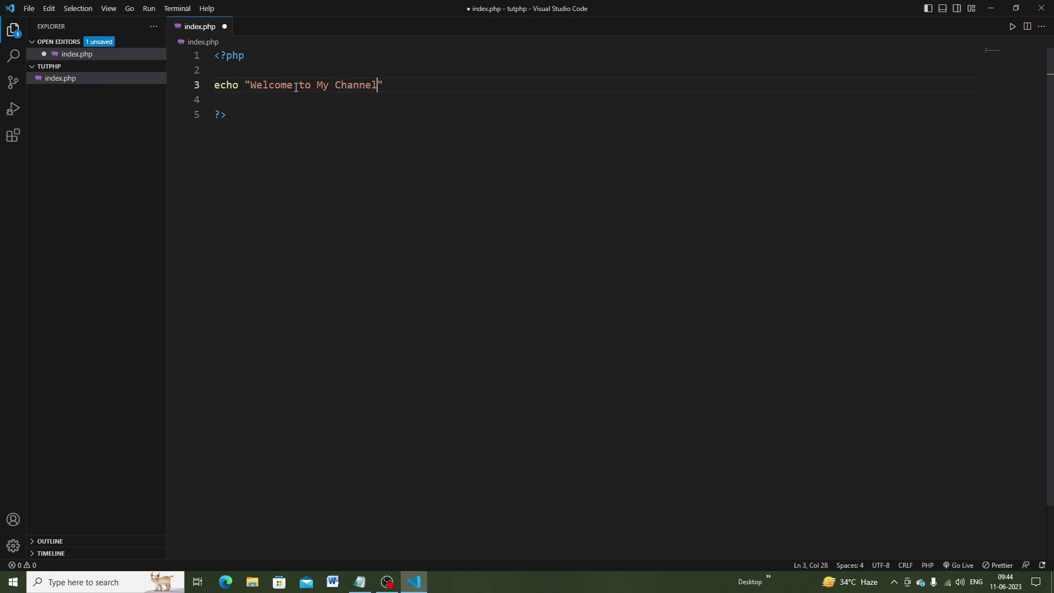
click(439, 135)
click(399, 82)
text(;)
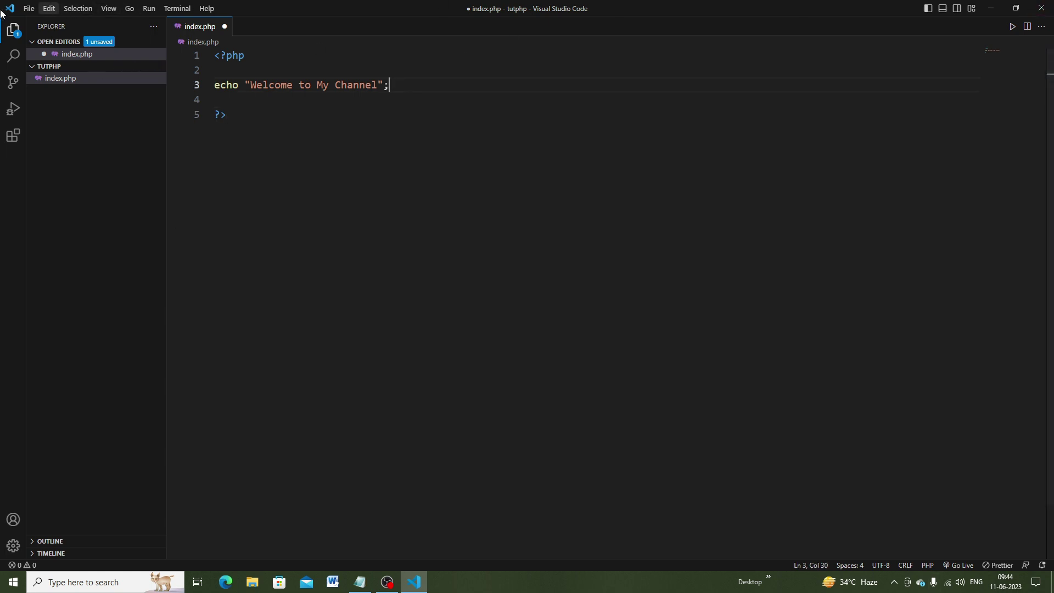
click(29, 8)
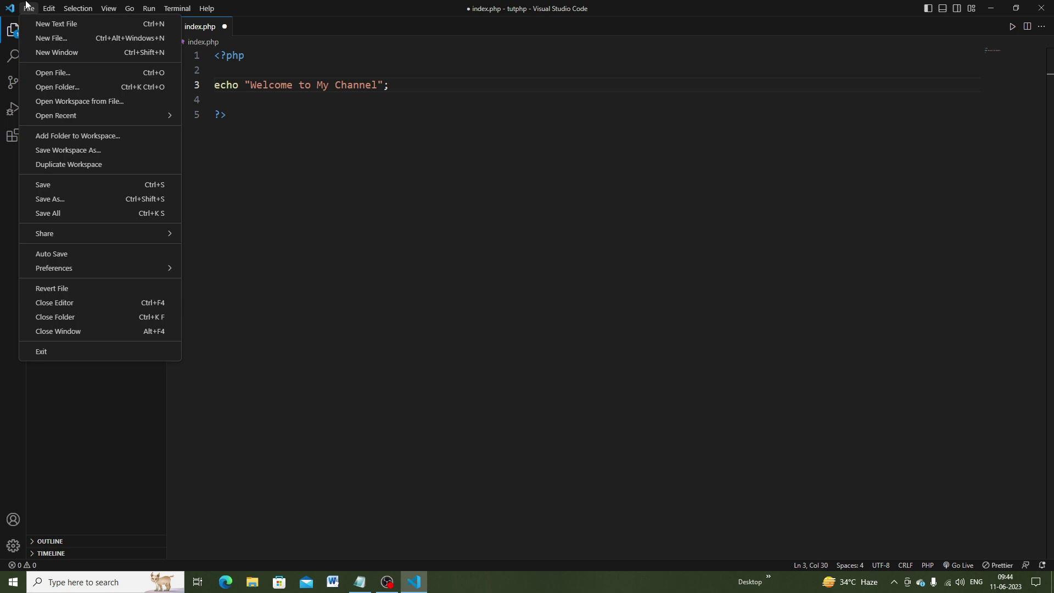
click(42, 186)
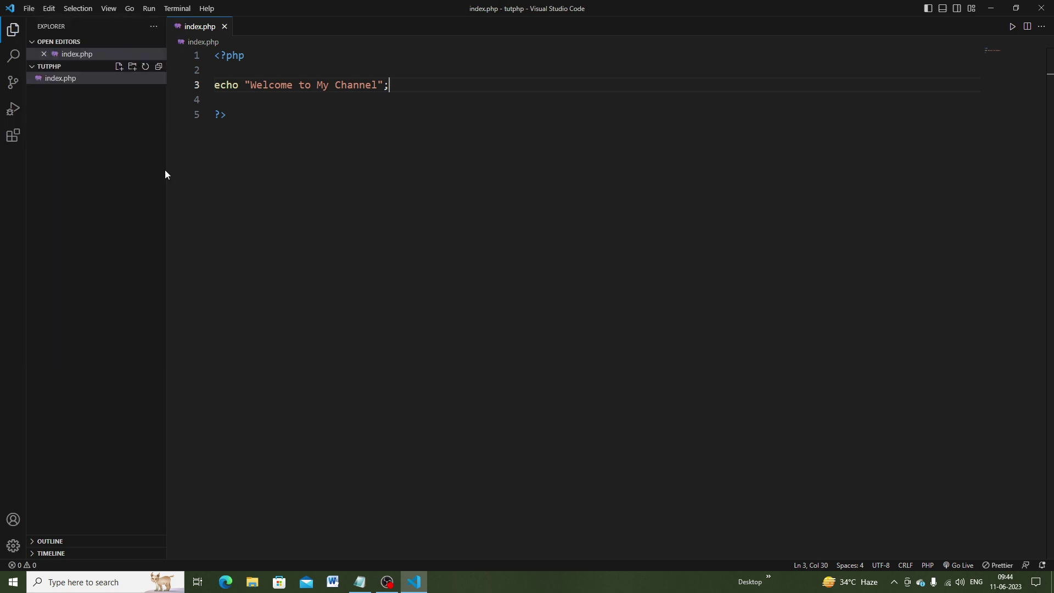
Switch to Google Chrome and load the page localhost/tutphp/index.php.
click(993, 8)
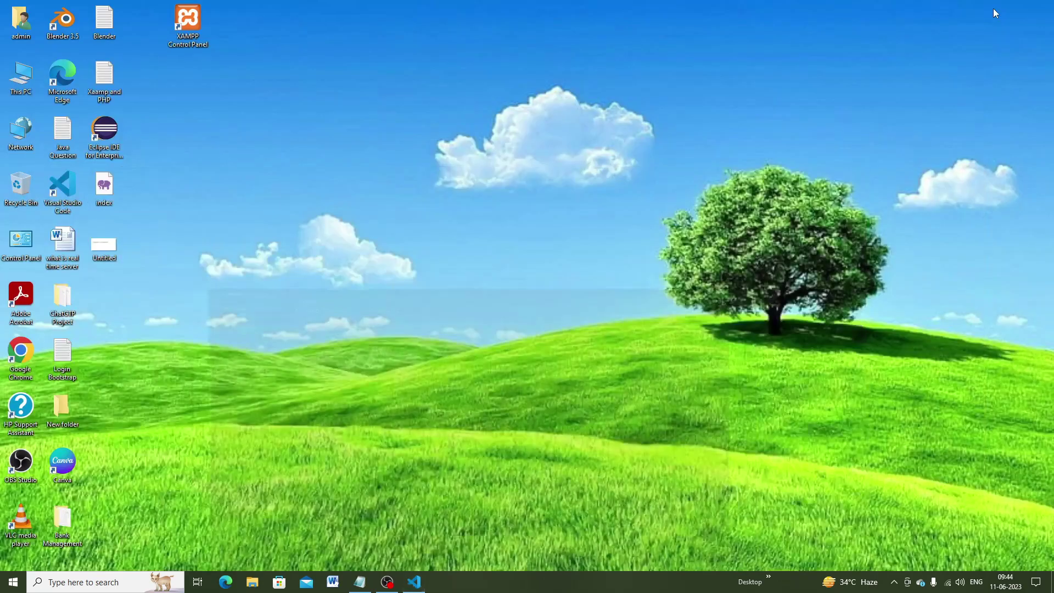
double_click(26, 350)
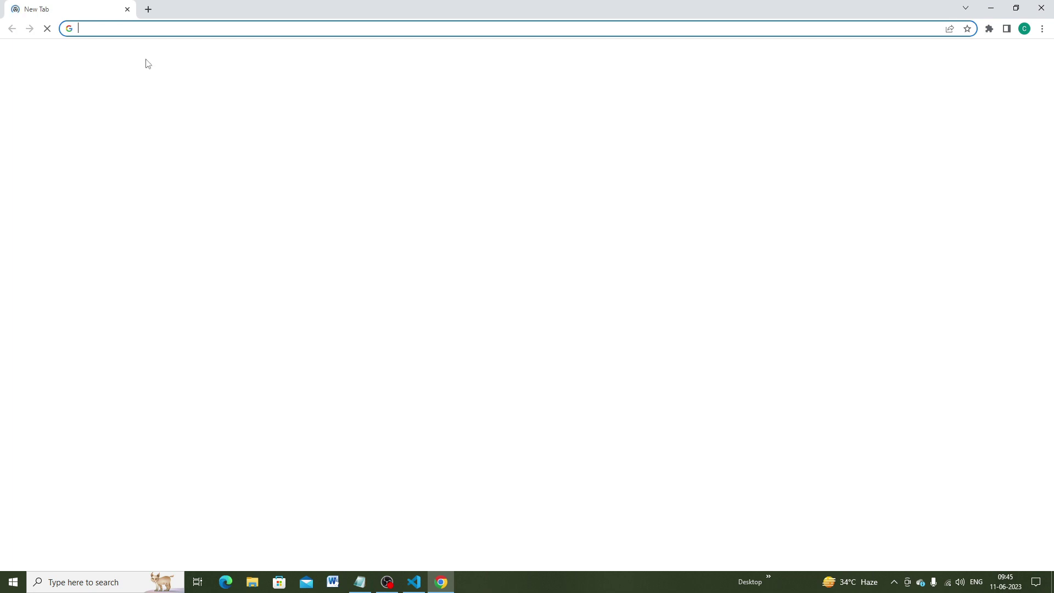
click(99, 31)
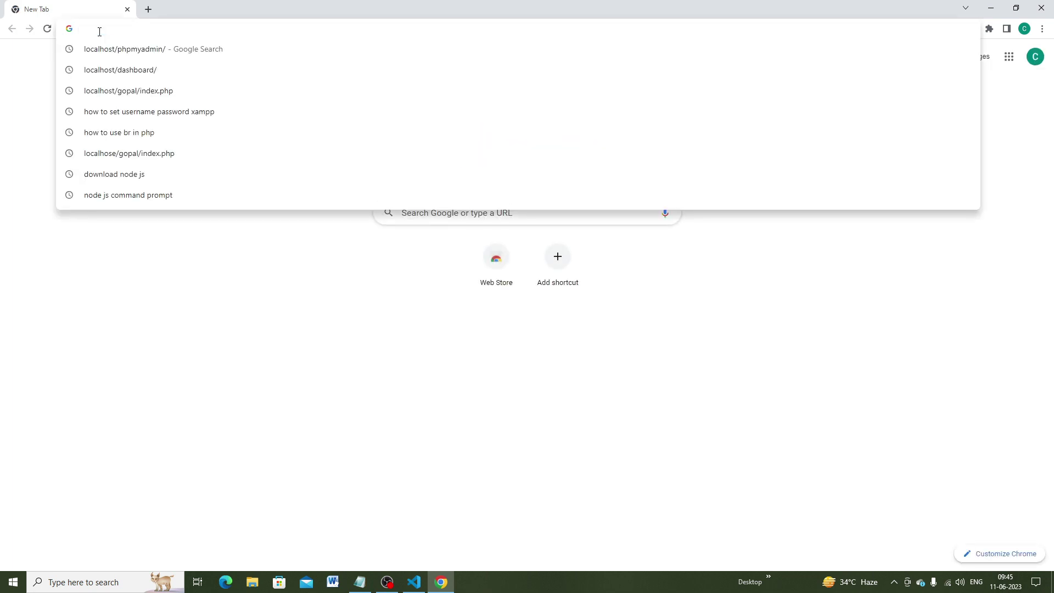
text(loca)
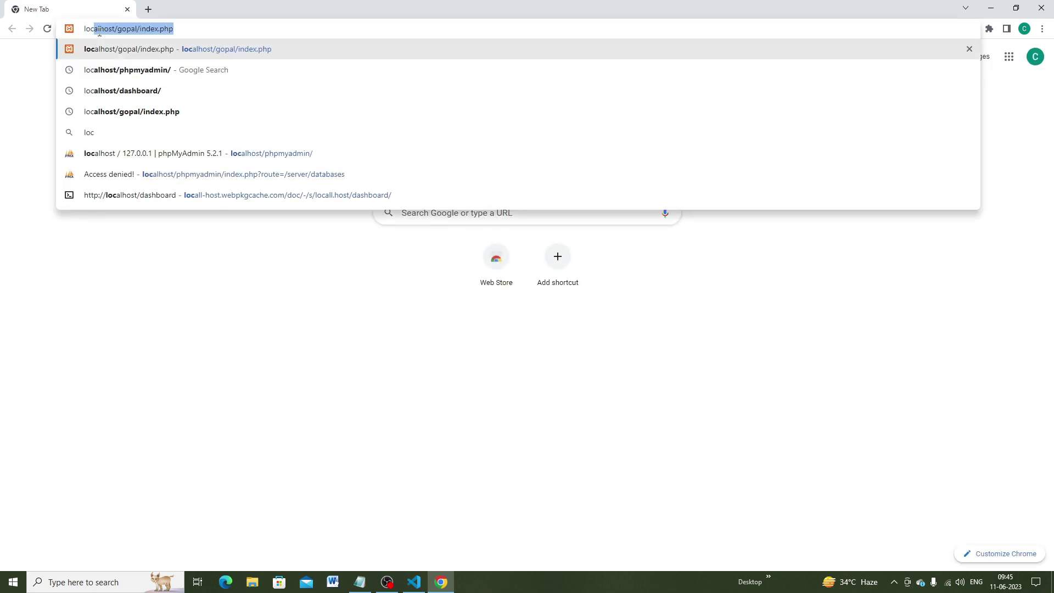
text(l)
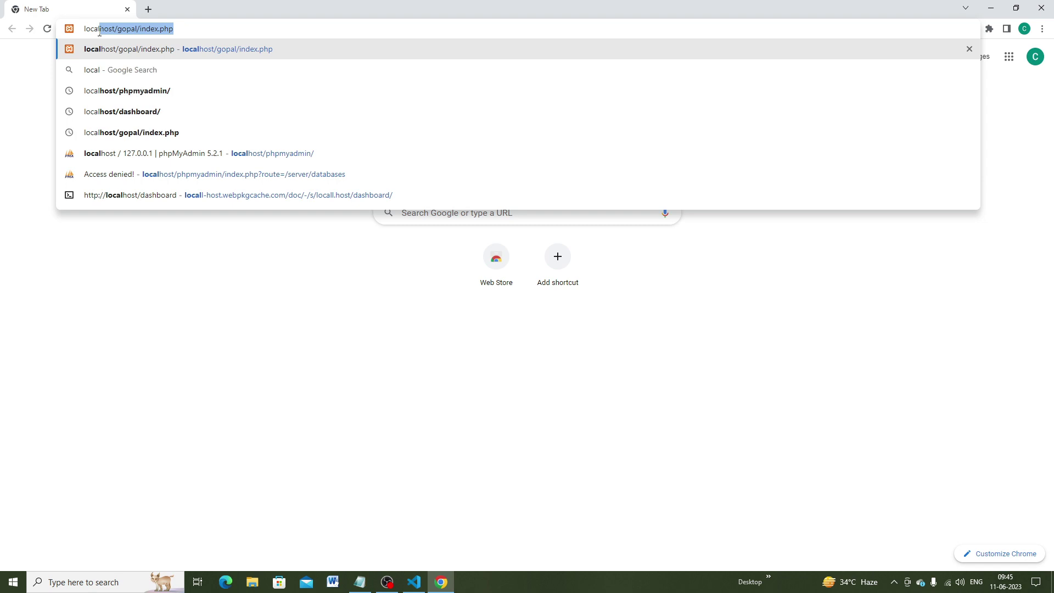
text(host)
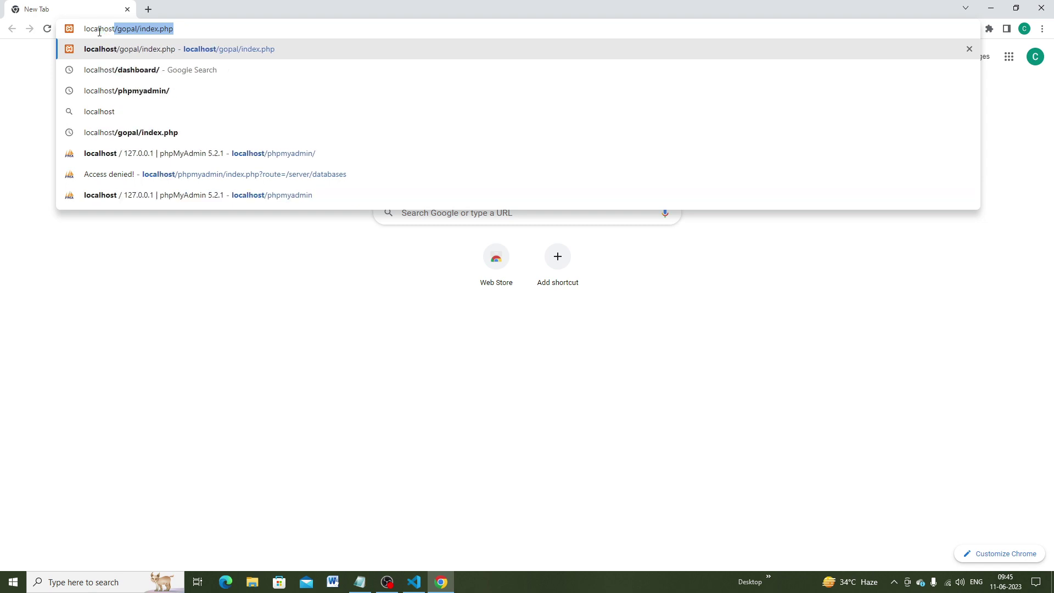
text(/)
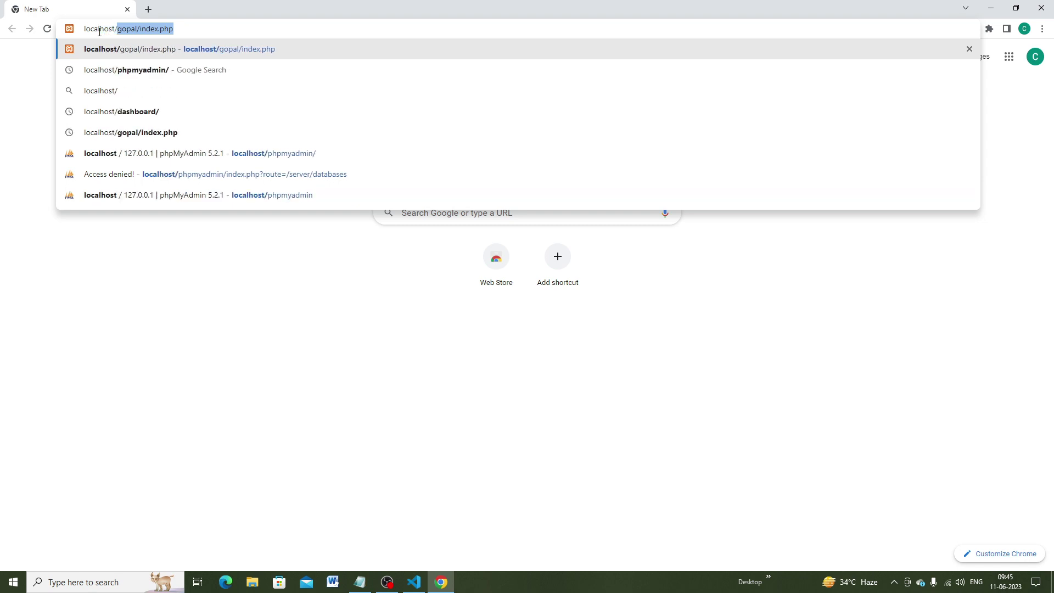
key(BackSpace)
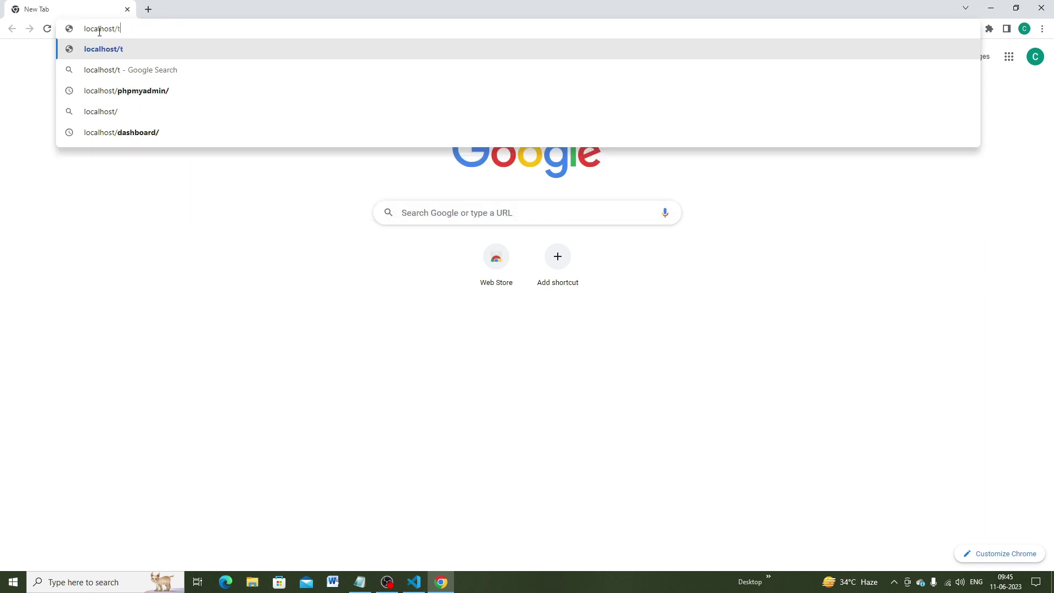
text(tutphp)
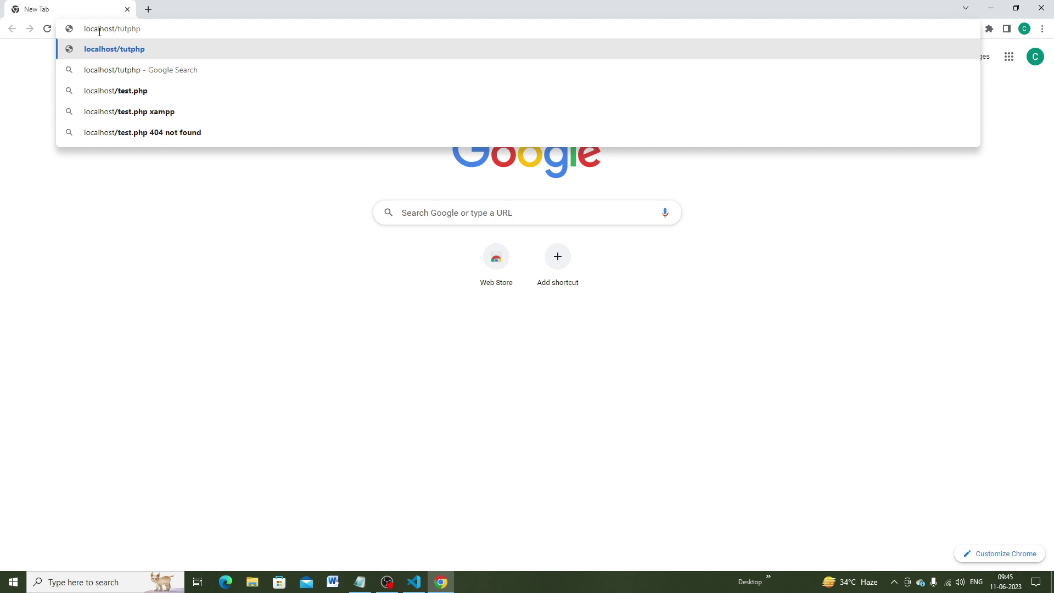
text(/index)
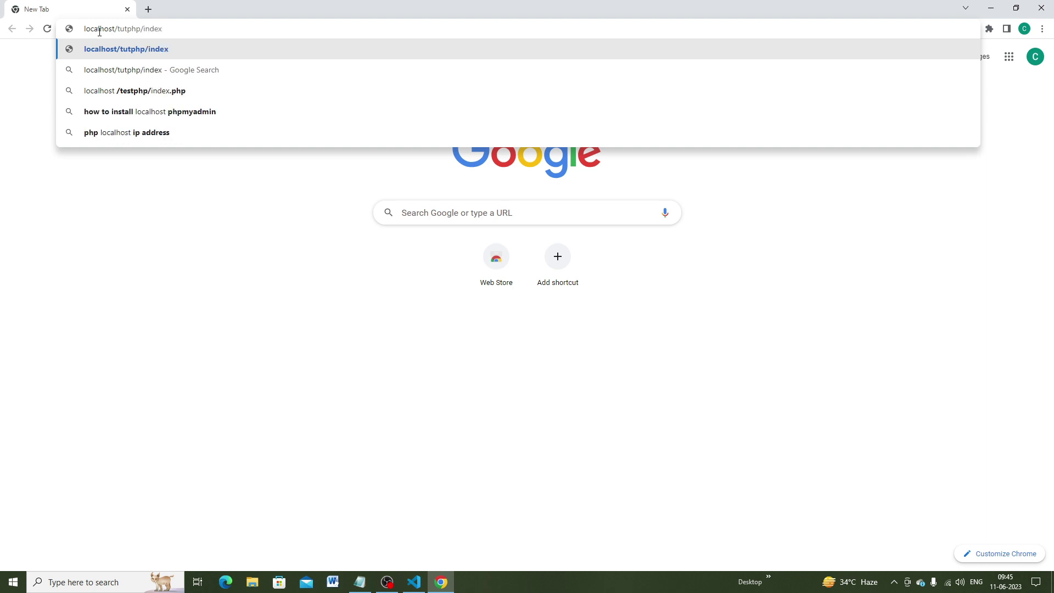
text(.php)
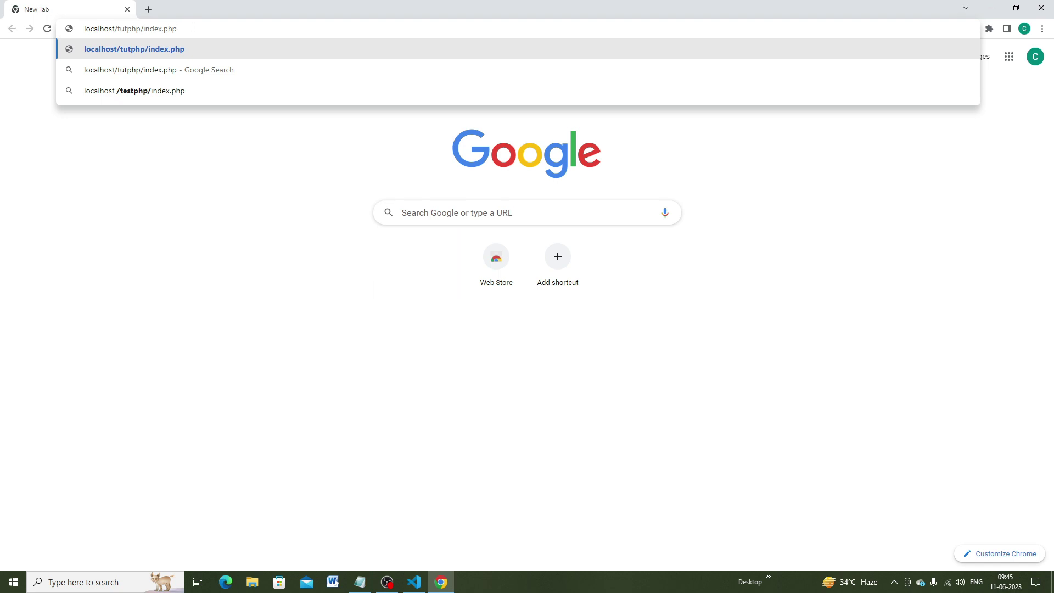
key(Return)
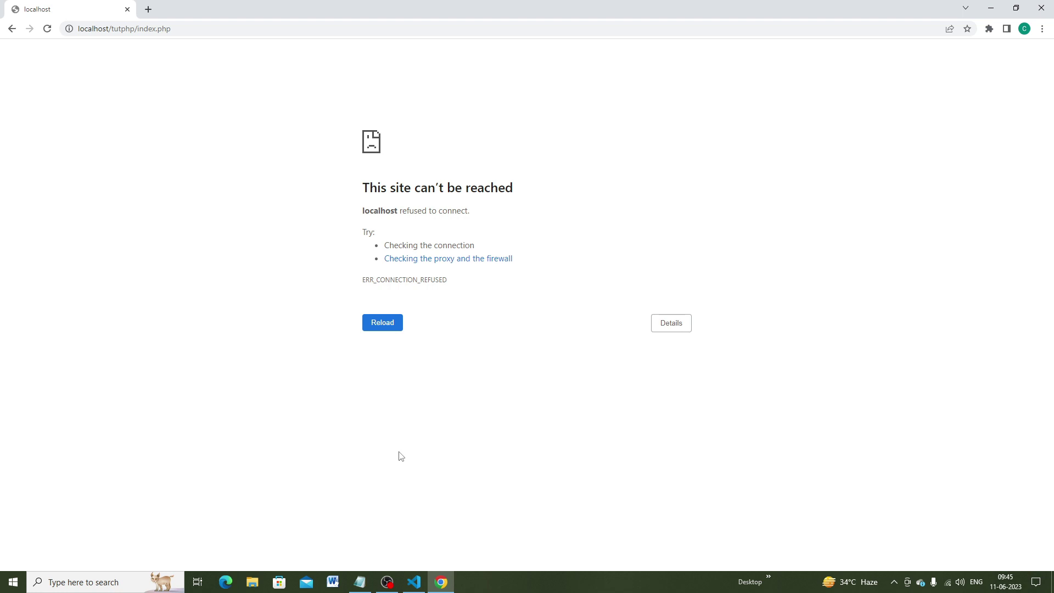
Launch the XAMPP Control Panel from the desktop, start the Apache and MySQL modules, and minimize it.
click(992, 10)
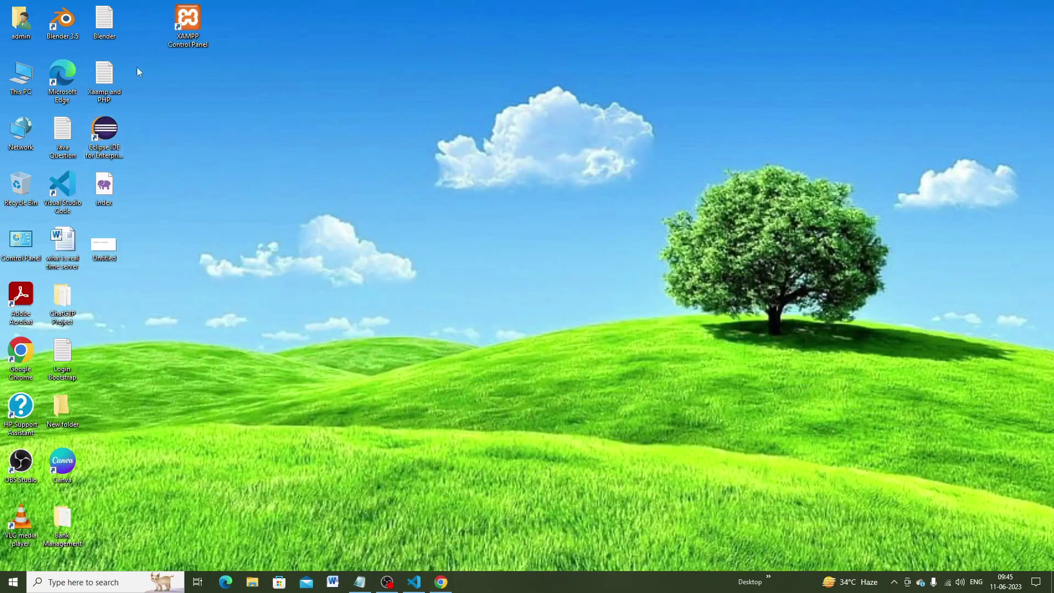
double_click(188, 24)
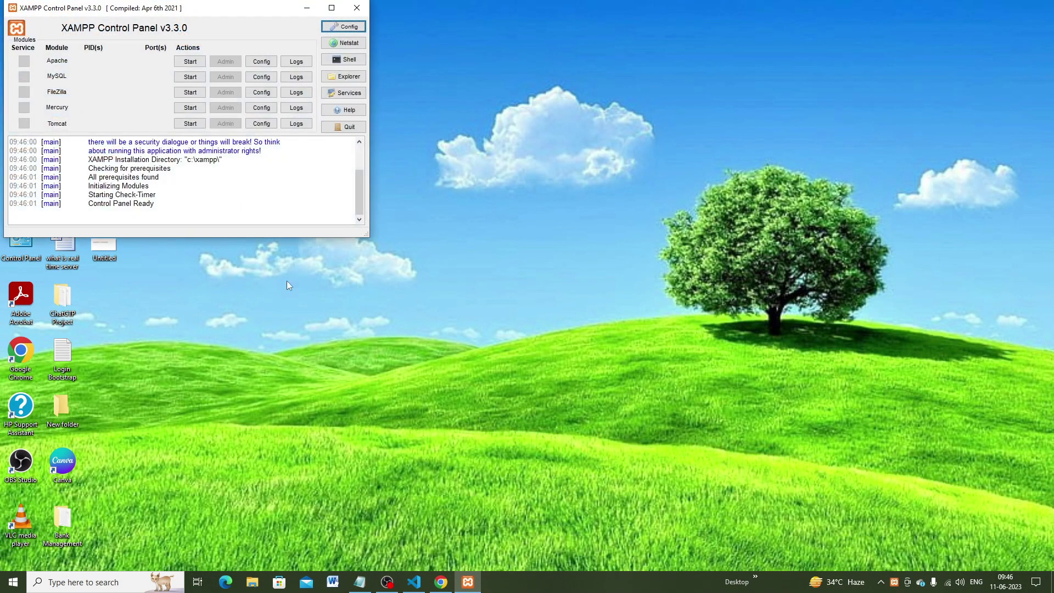
click(188, 62)
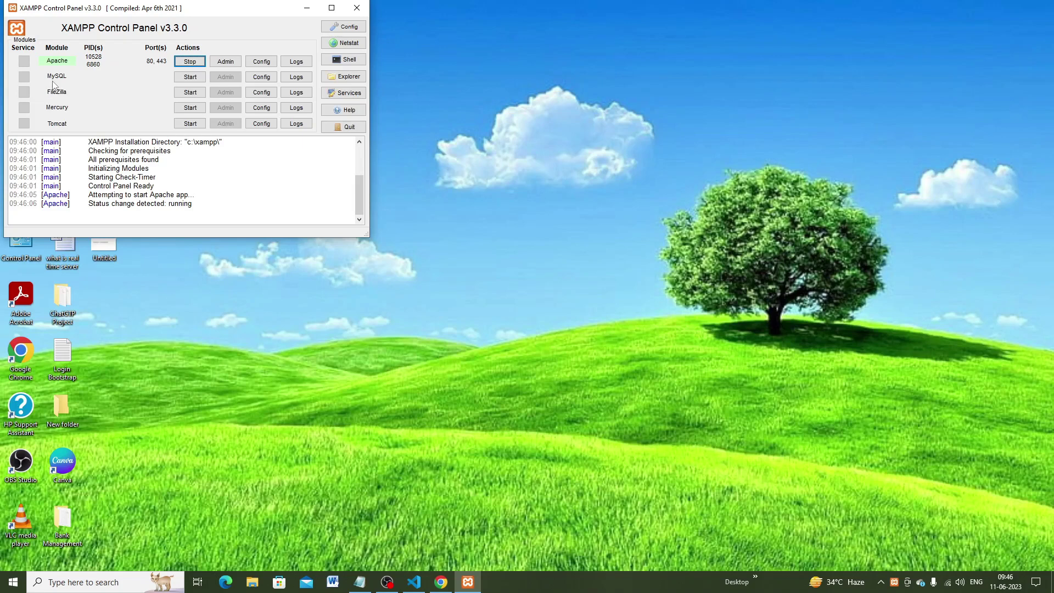
click(188, 78)
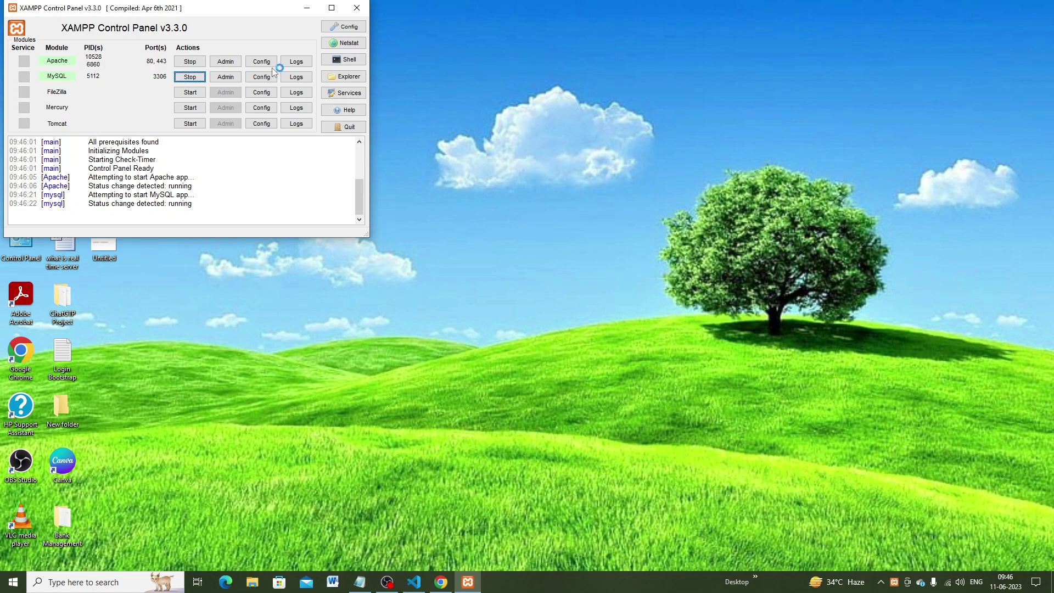
click(308, 10)
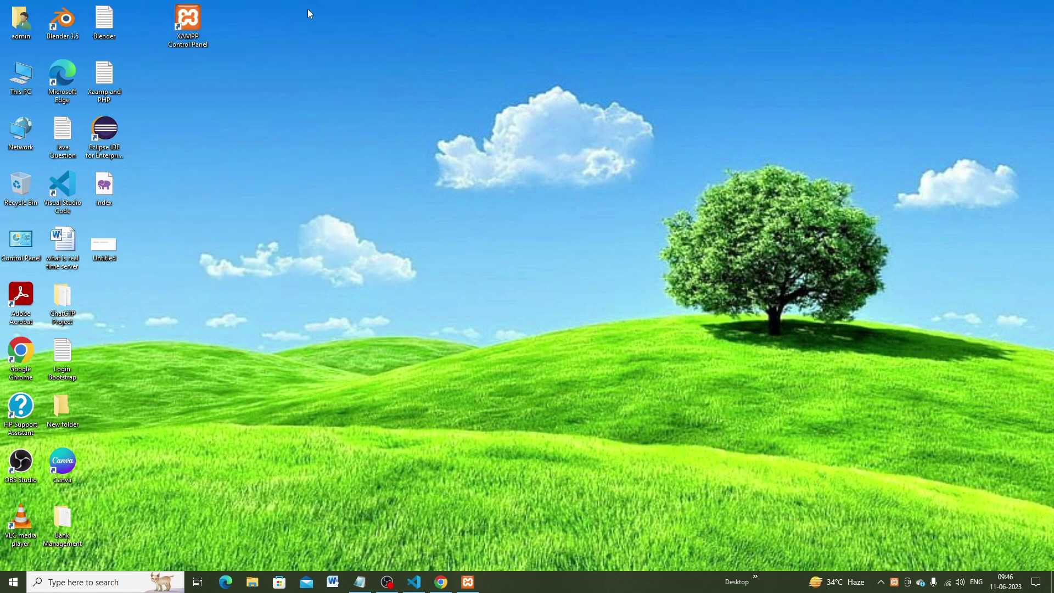
Reload localhost/tutphp/index.php in Chrome and compare its output with the echo line in Visual Studio Code.
click(442, 583)
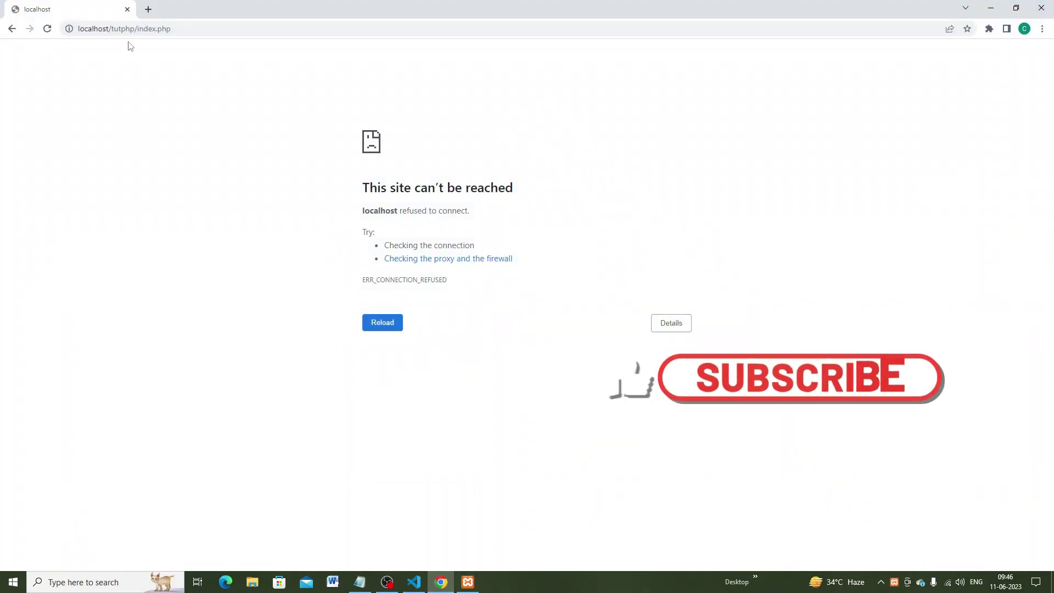
click(46, 30)
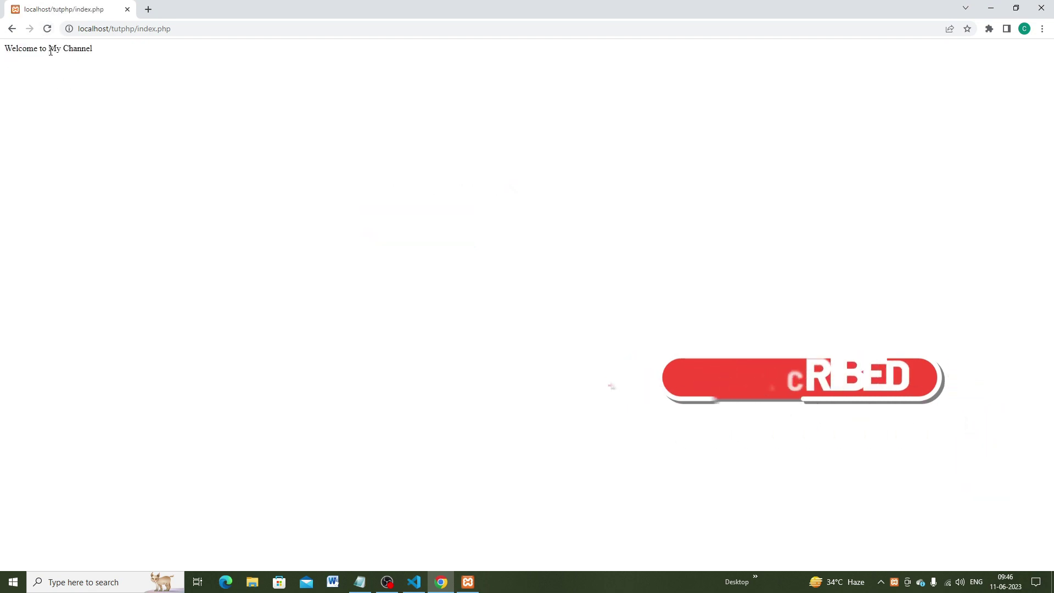
click(414, 583)
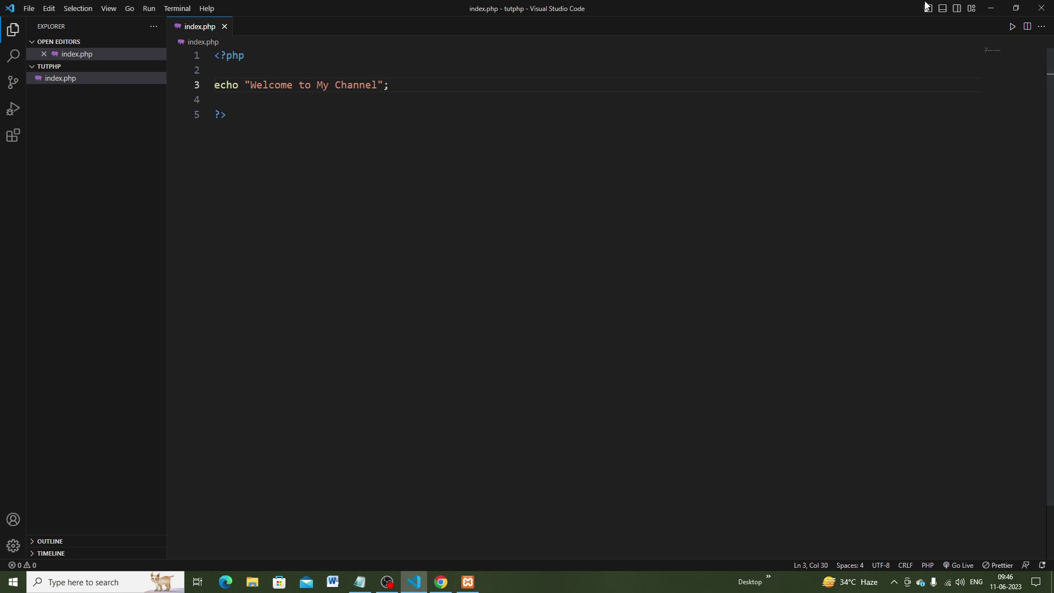
click(991, 9)
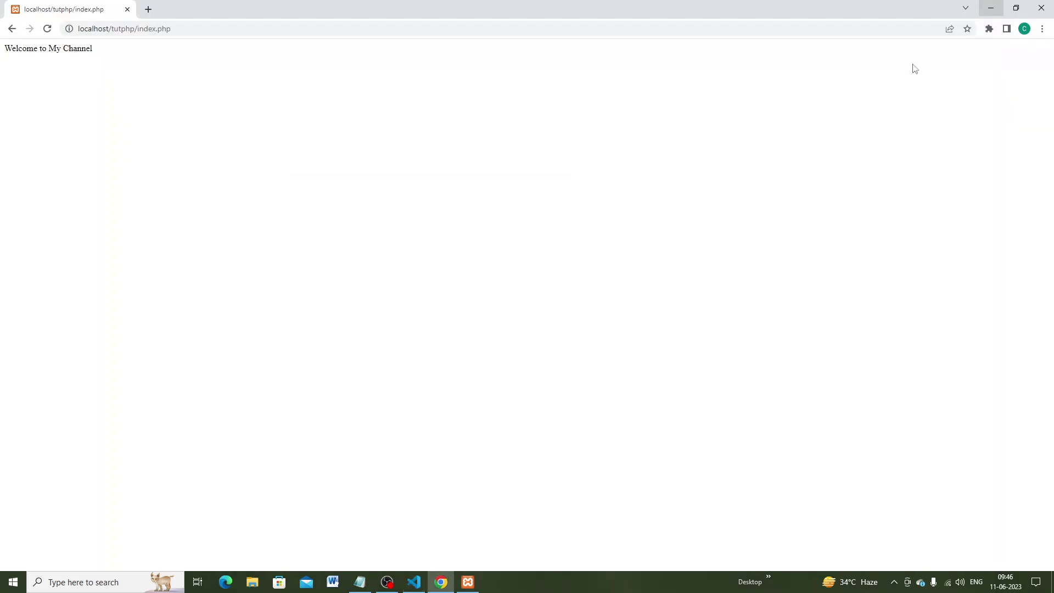
click(991, 8)
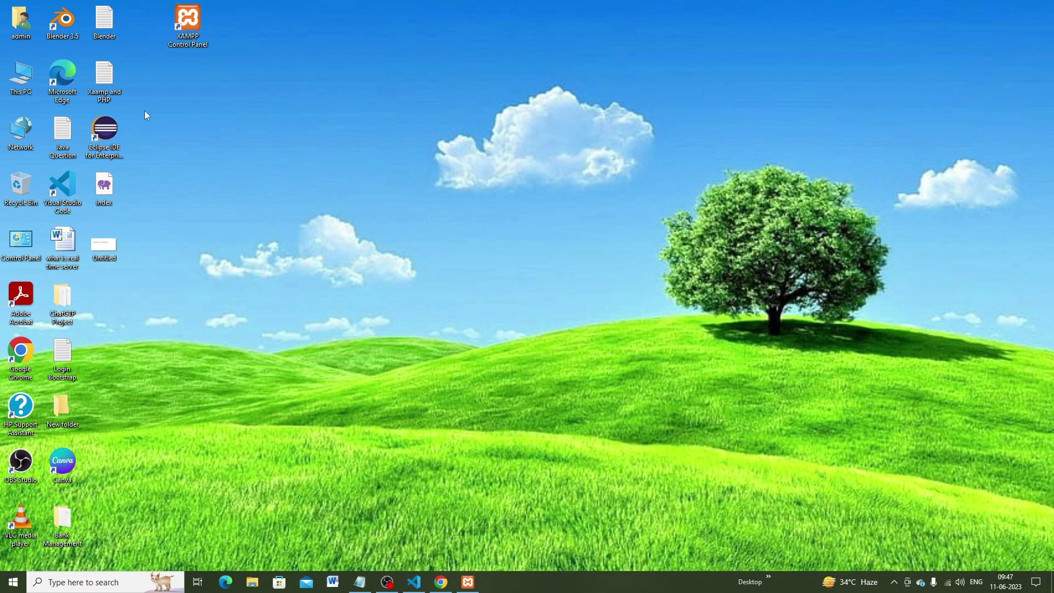
Reopen the XAMPP Control Panel maximized and start its command shell, minimizing both windows.
double_click(189, 17)
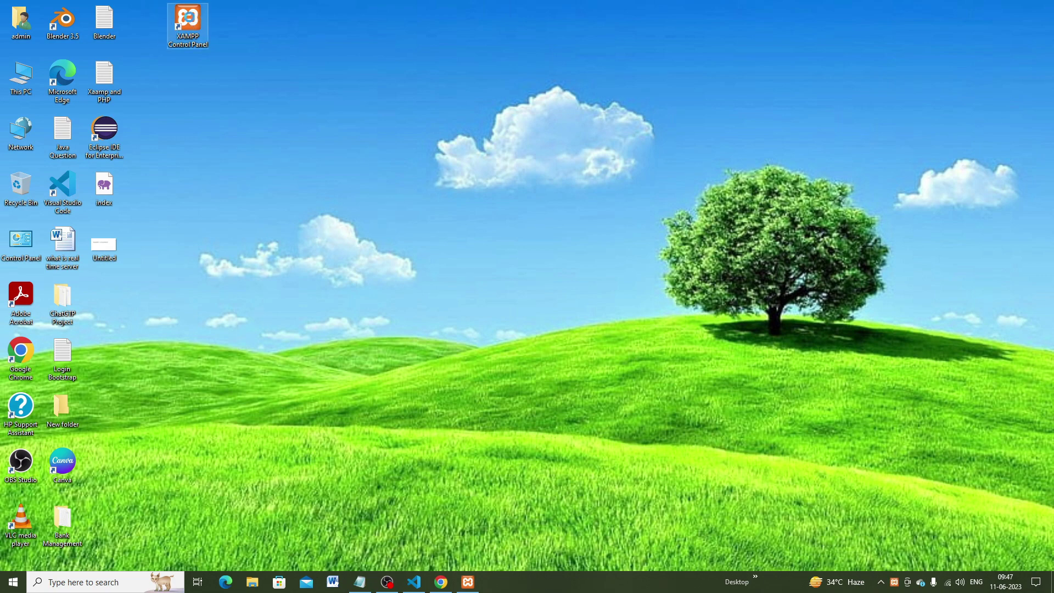
click(331, 8)
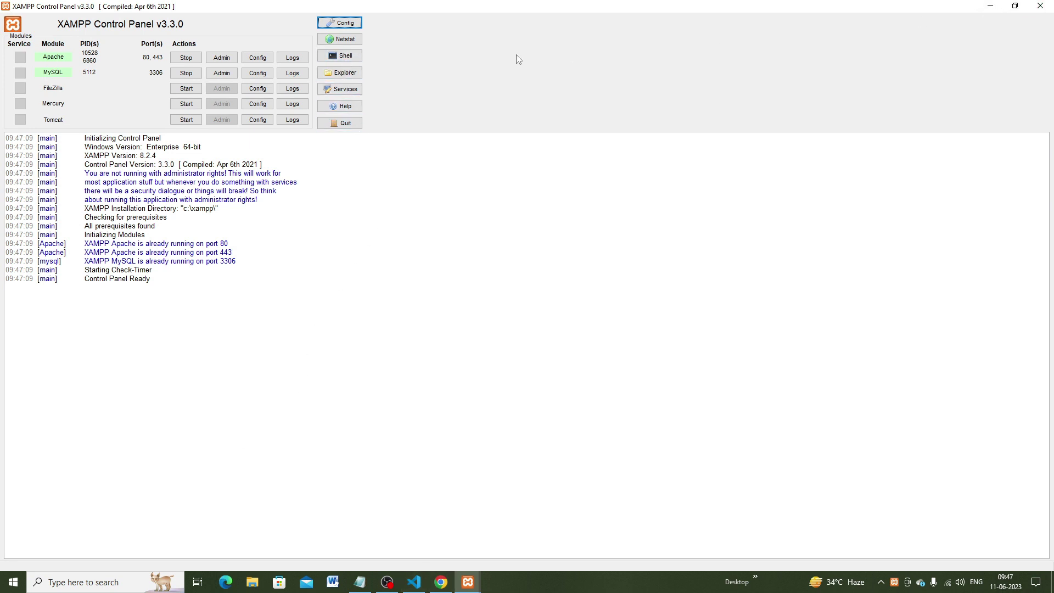
click(342, 58)
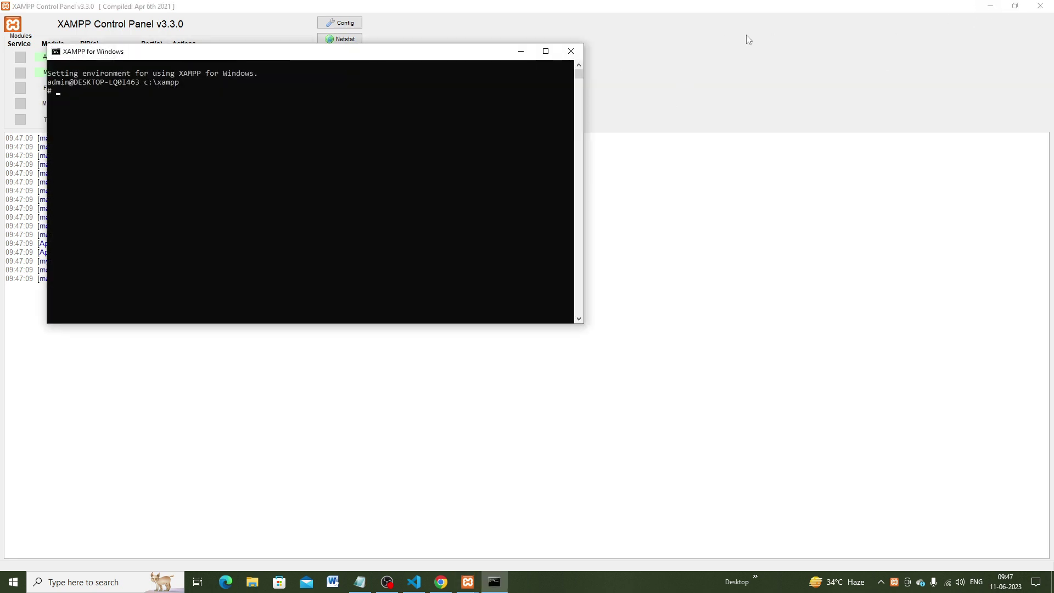
click(521, 51)
click(989, 6)
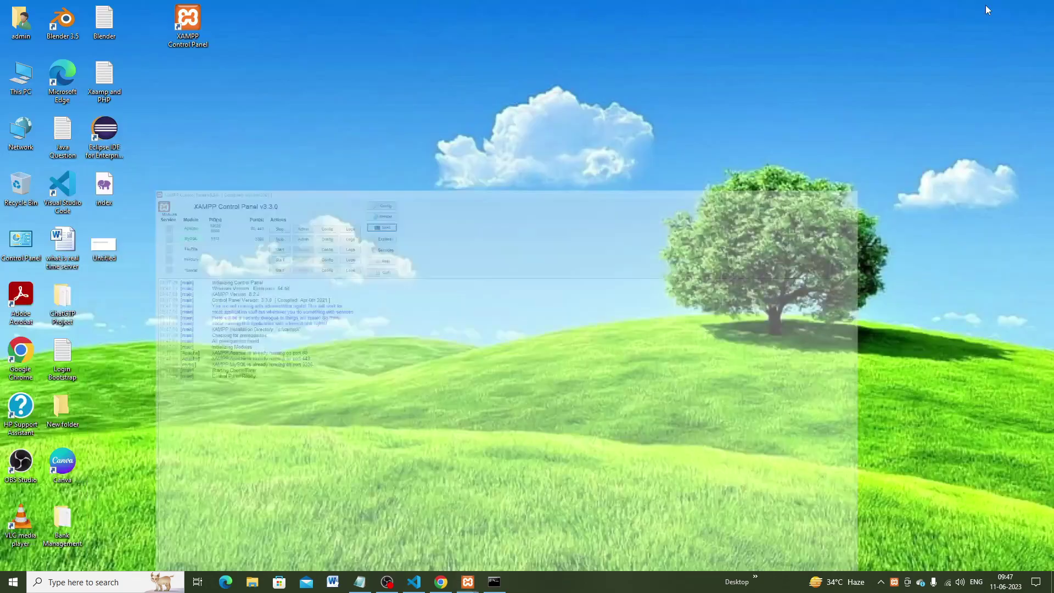
View the mysqladmin command in the desktop image Untitled.png alongside the XAMPP shell, and minimize the shell.
double_click(107, 243)
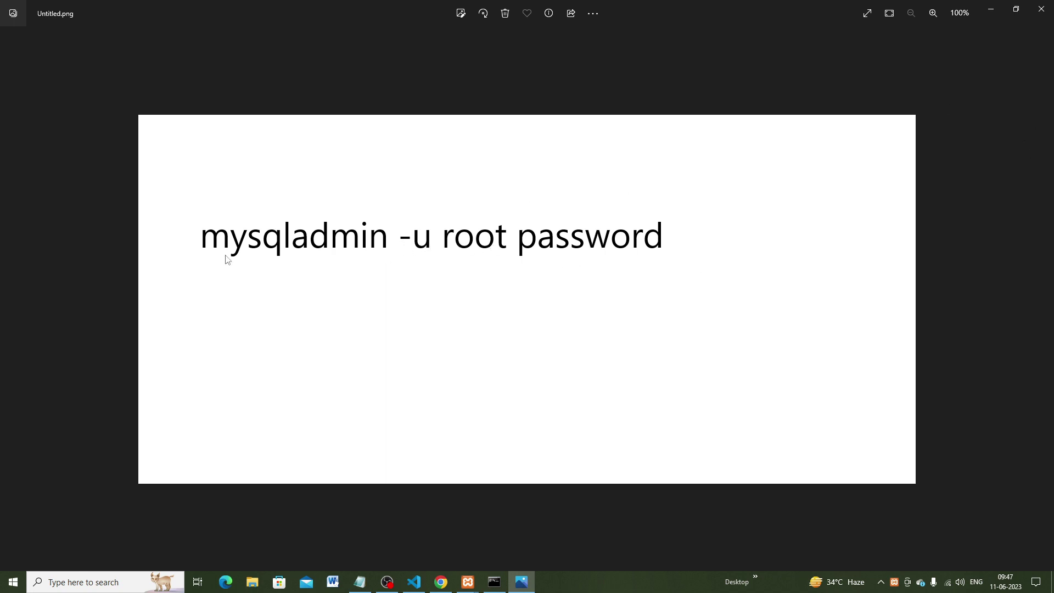
click(991, 9)
click(494, 582)
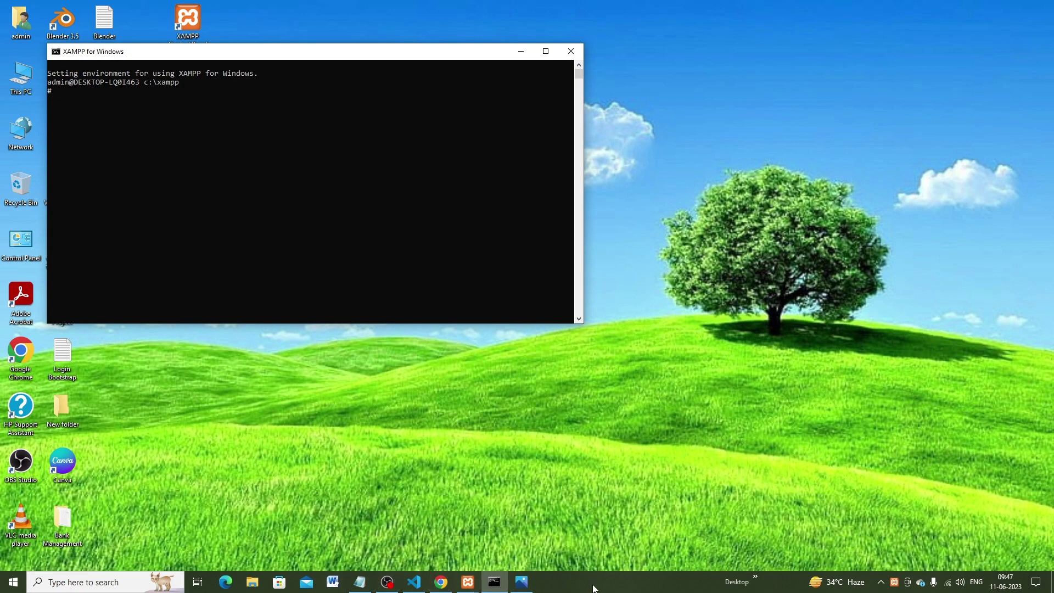
click(521, 581)
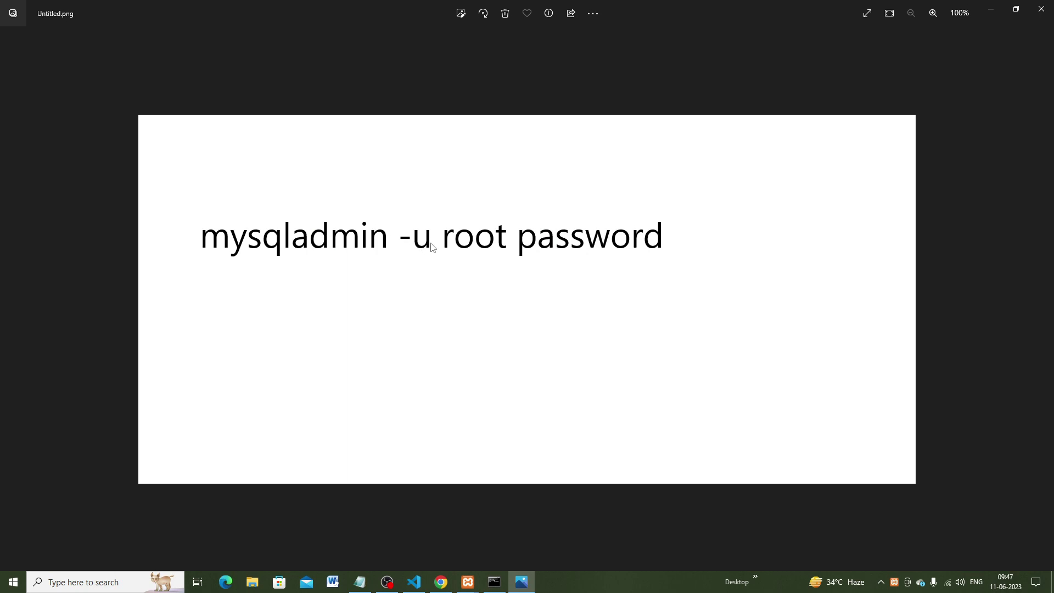
click(1033, 6)
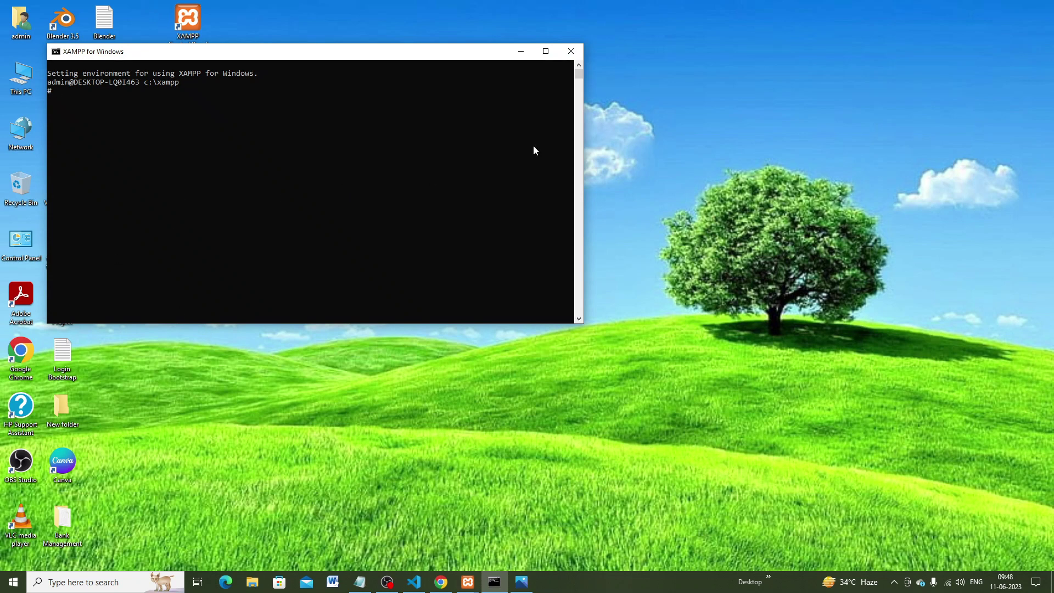
click(521, 54)
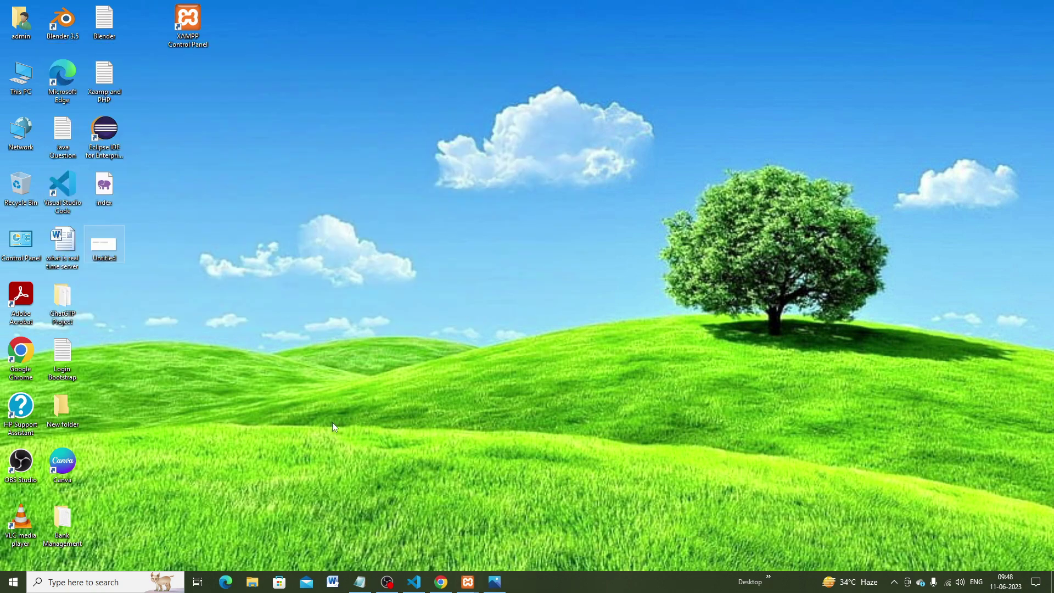
Open config.inc from C:\xampp\phpMyAdmin in Notepad, examine its server authentication settings, and close the file and the folder window.
click(252, 581)
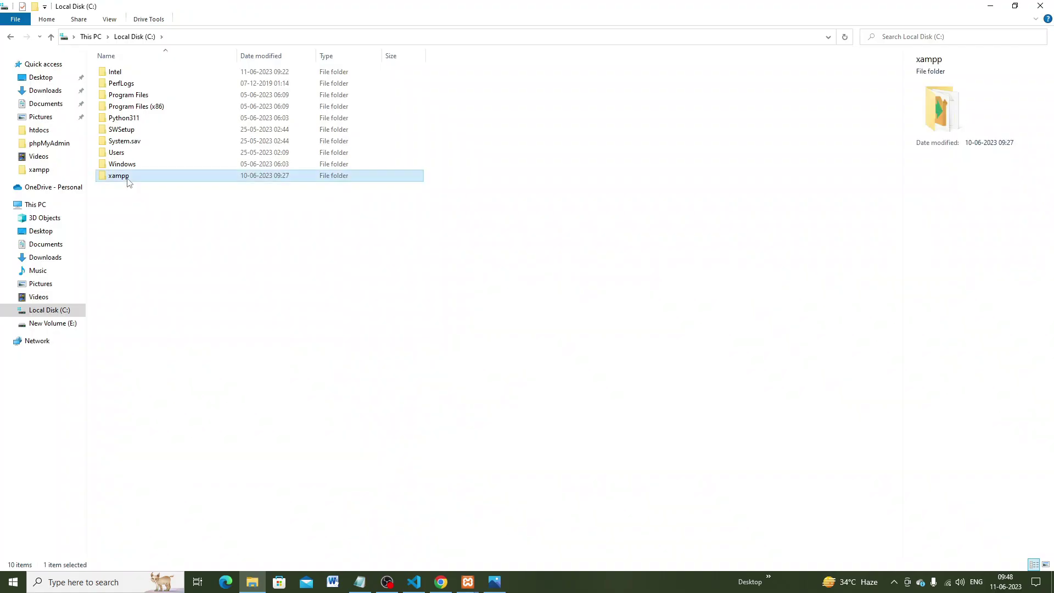
double_click(127, 178)
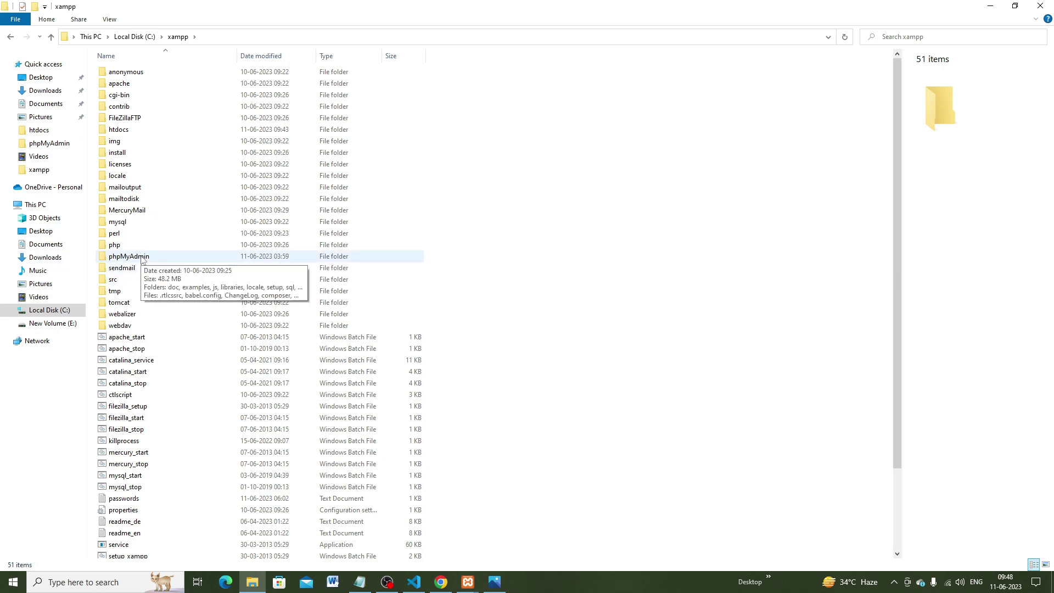
double_click(130, 257)
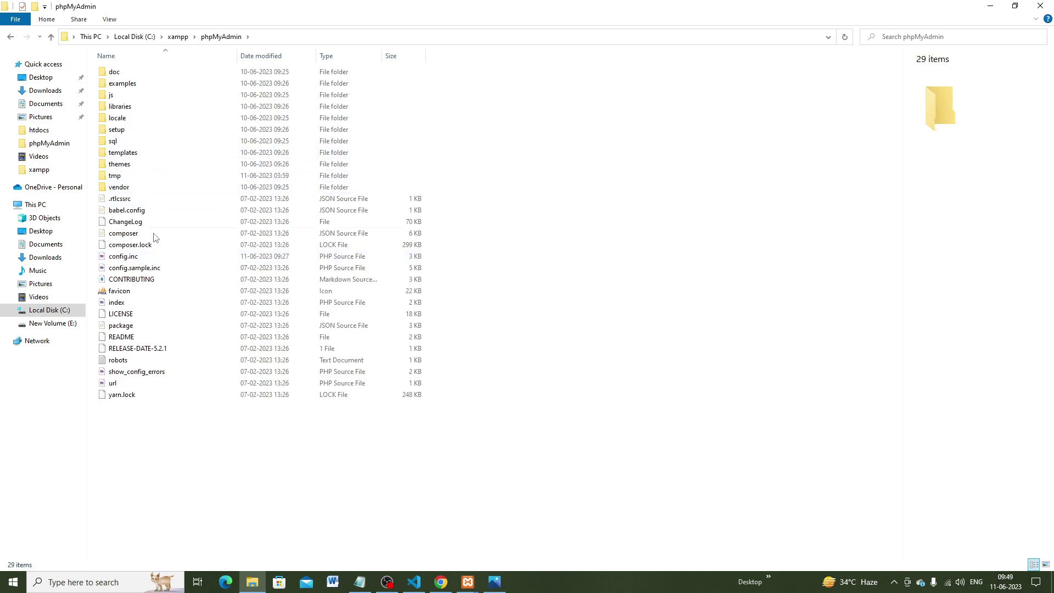
right_click(131, 262)
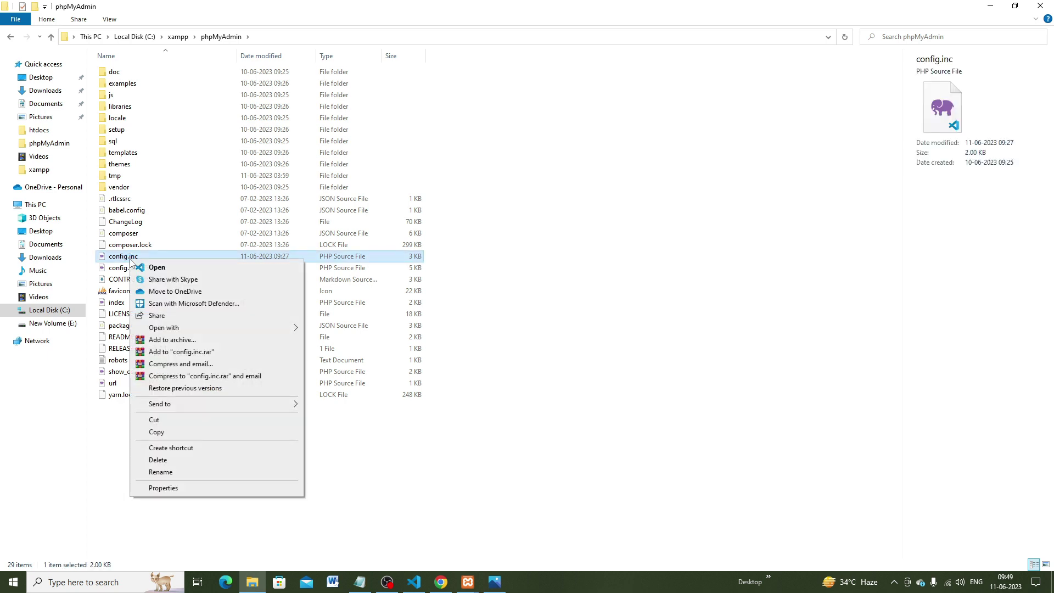
mouse_move(236, 329)
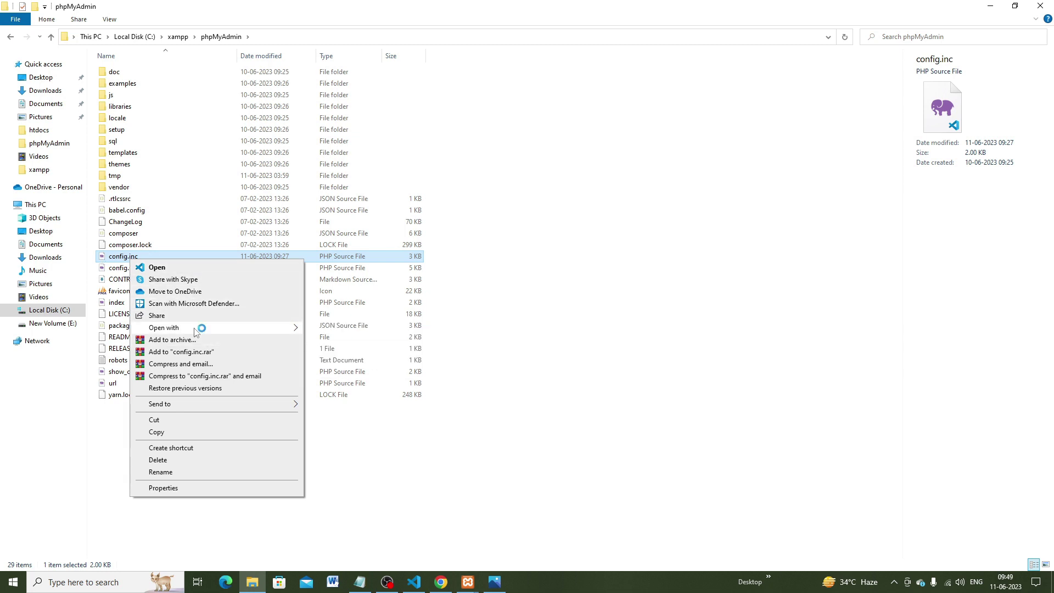
mouse_move(195, 332)
click(340, 332)
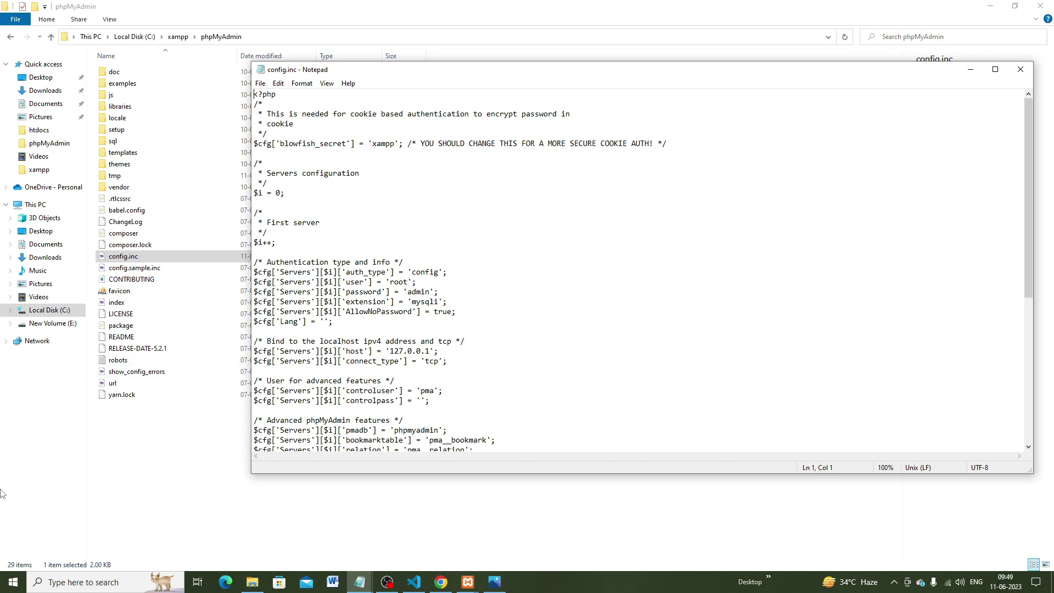
click(1018, 75)
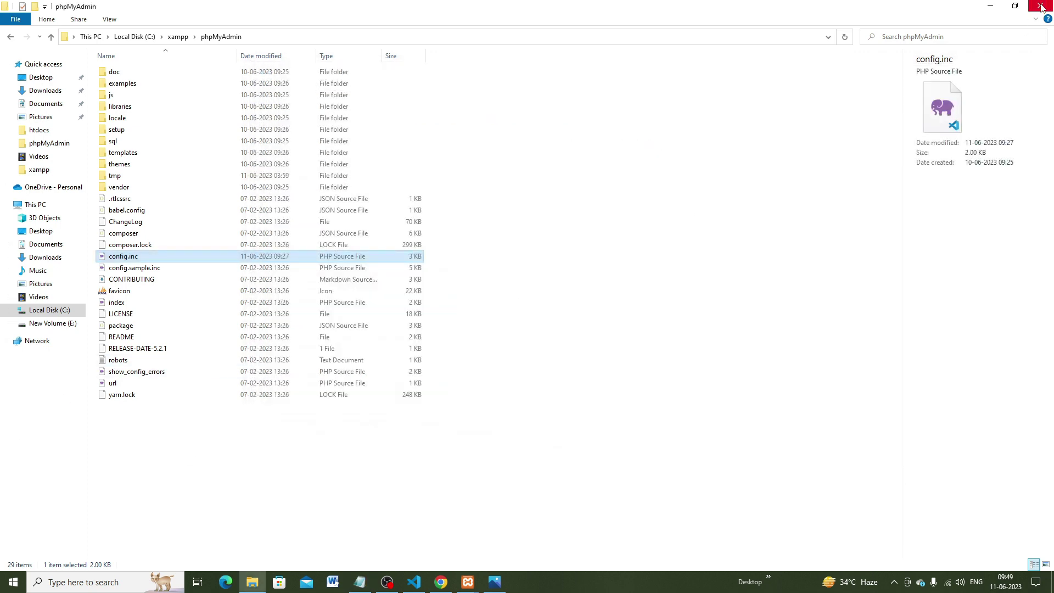
click(1042, 7)
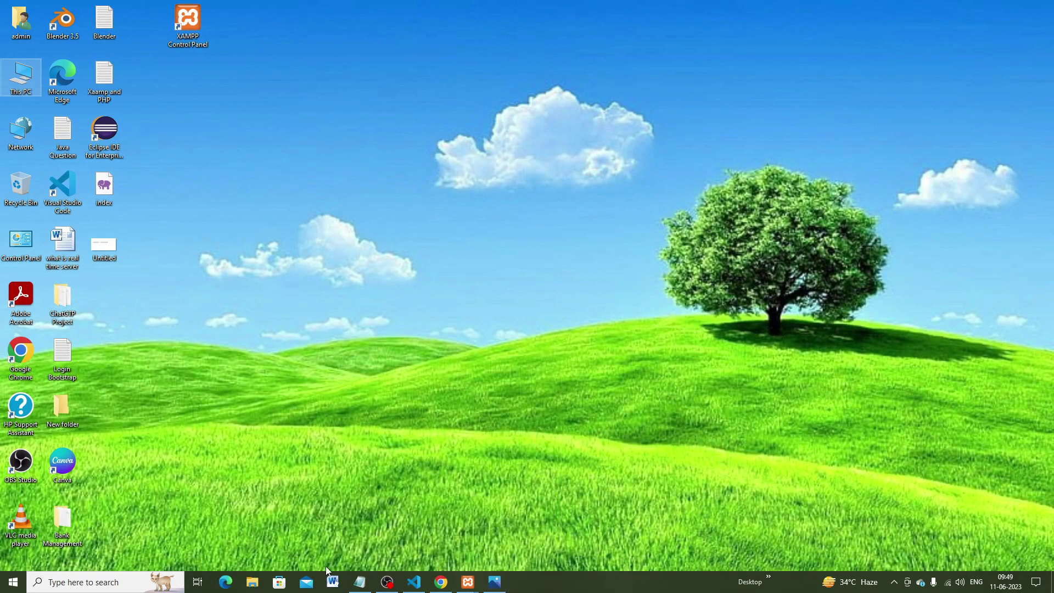
Comment out the echo line of index.php with // in Visual Studio Code and minimize the editor.
click(414, 582)
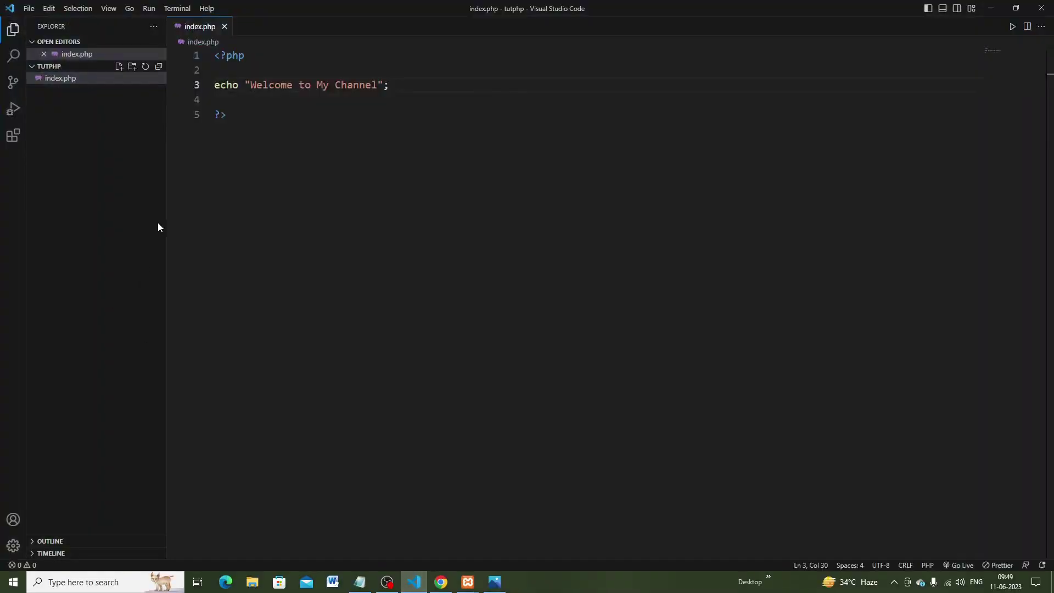
click(215, 85)
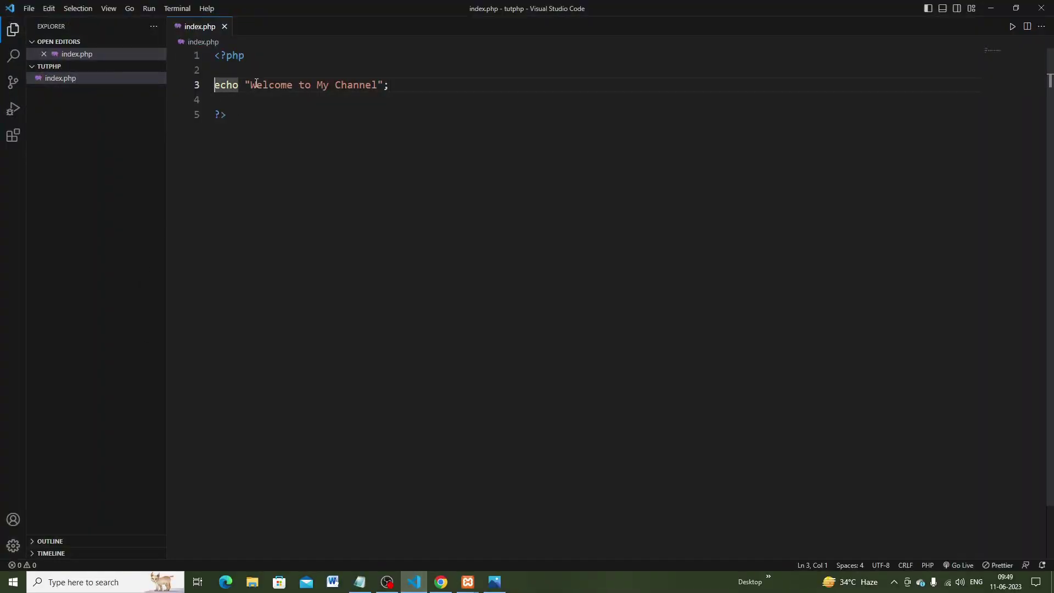
text(//)
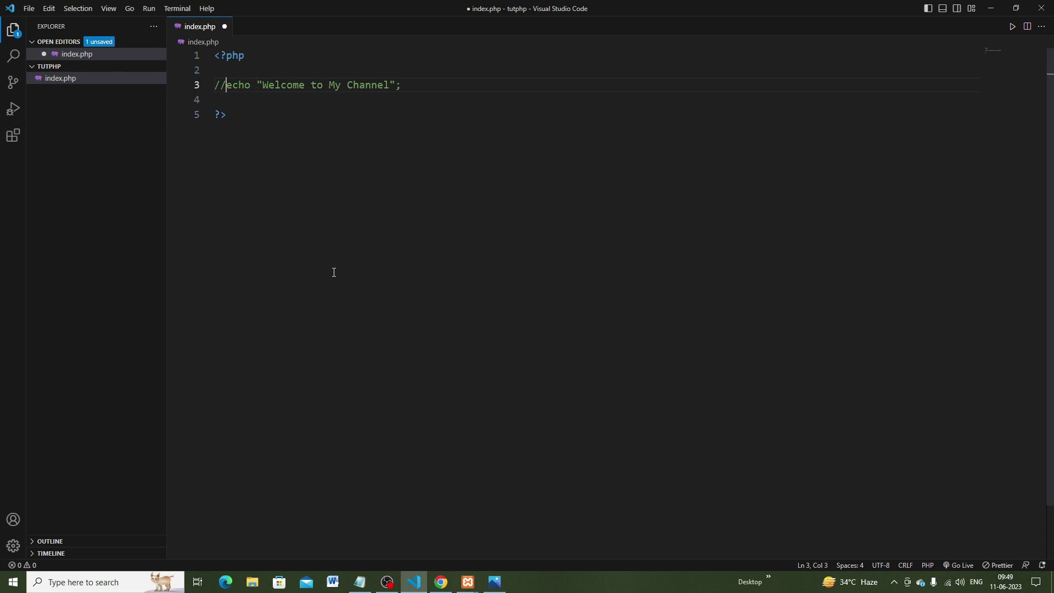
click(998, 8)
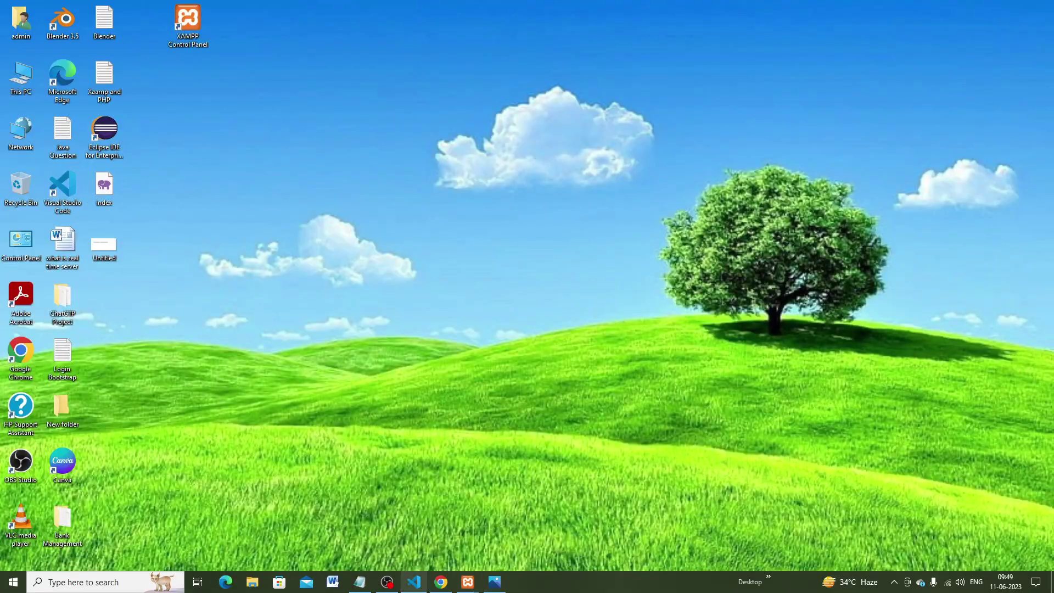
Load localhost/phpmyadmin in Chrome in place of the index.php page and open the server's Databases page.
click(441, 583)
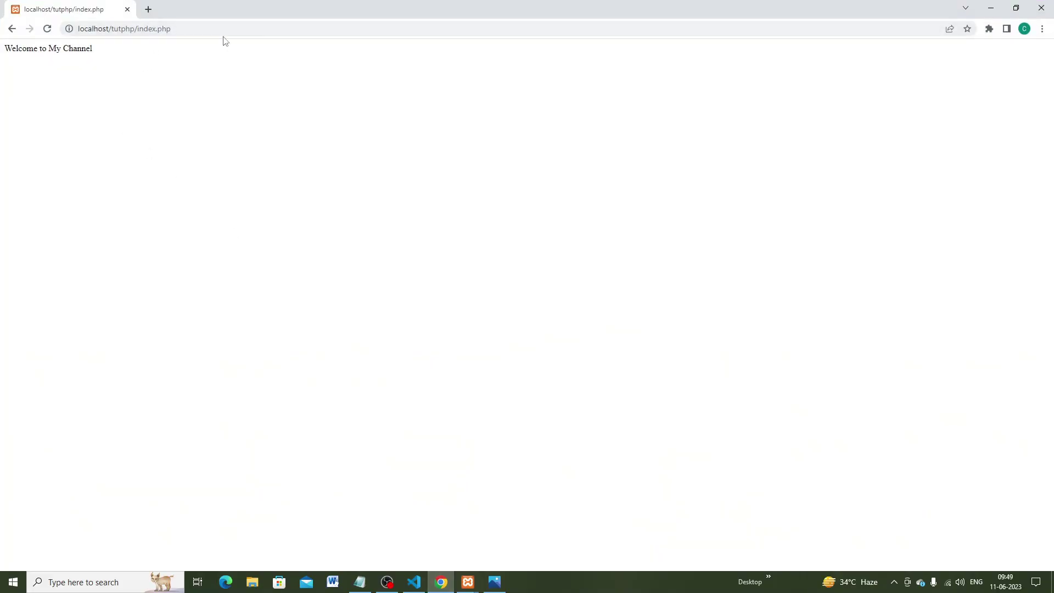
click(208, 28)
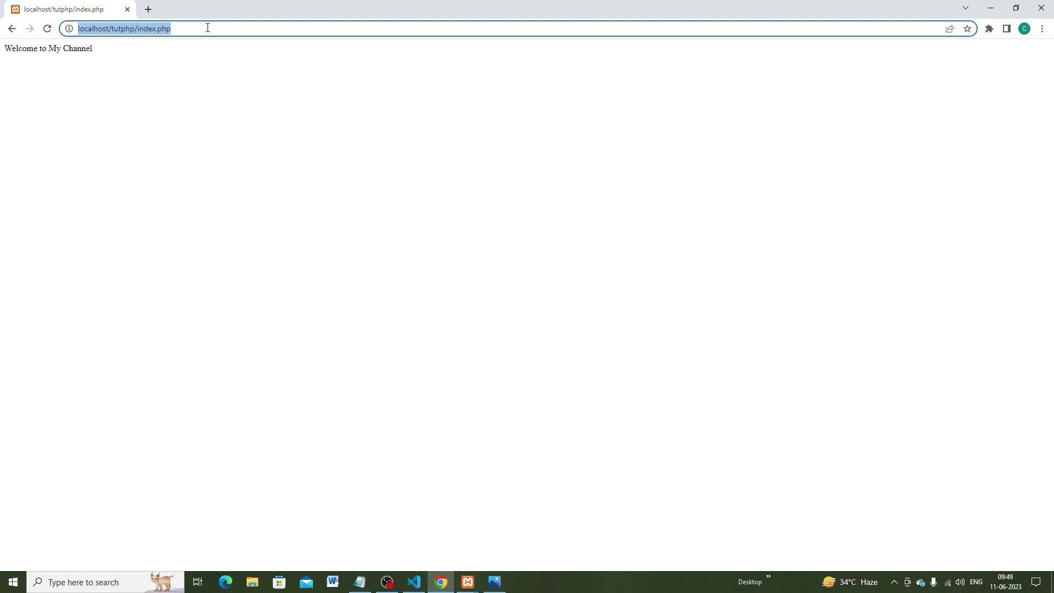
key(BackSpace)
text(local)
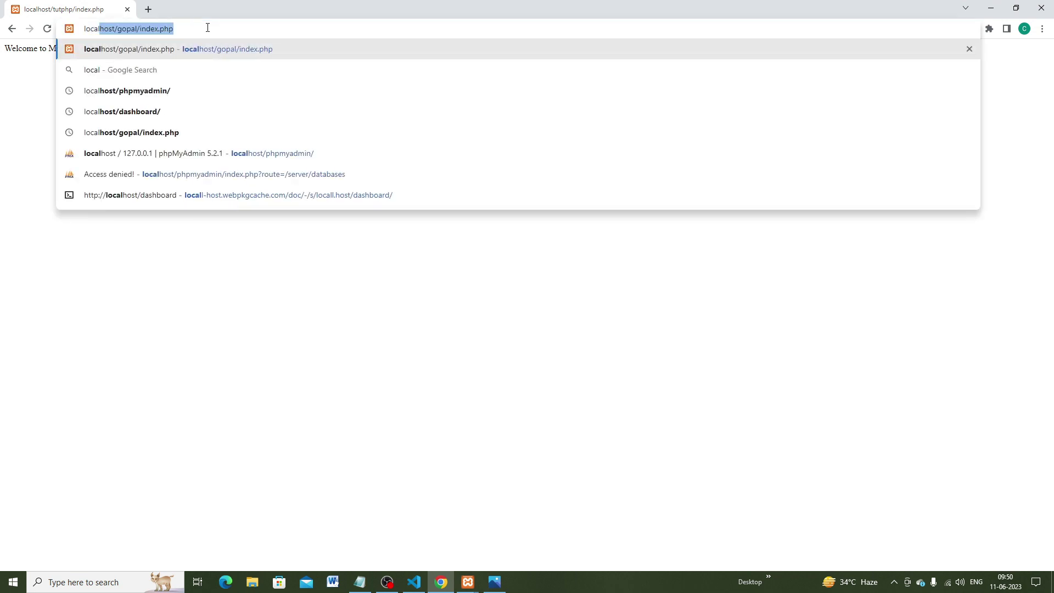
text(host)
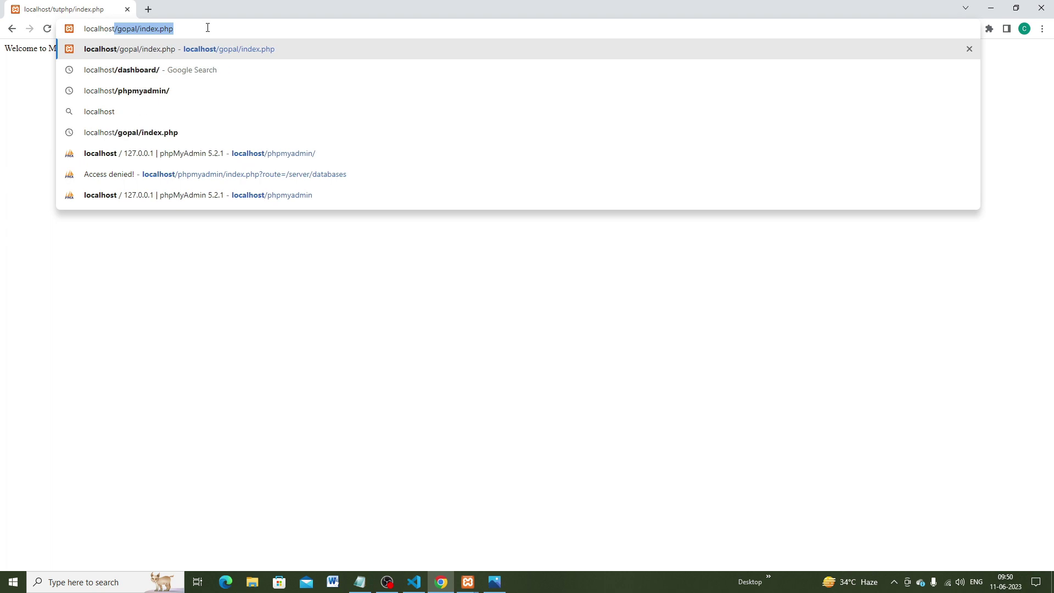
text(/)
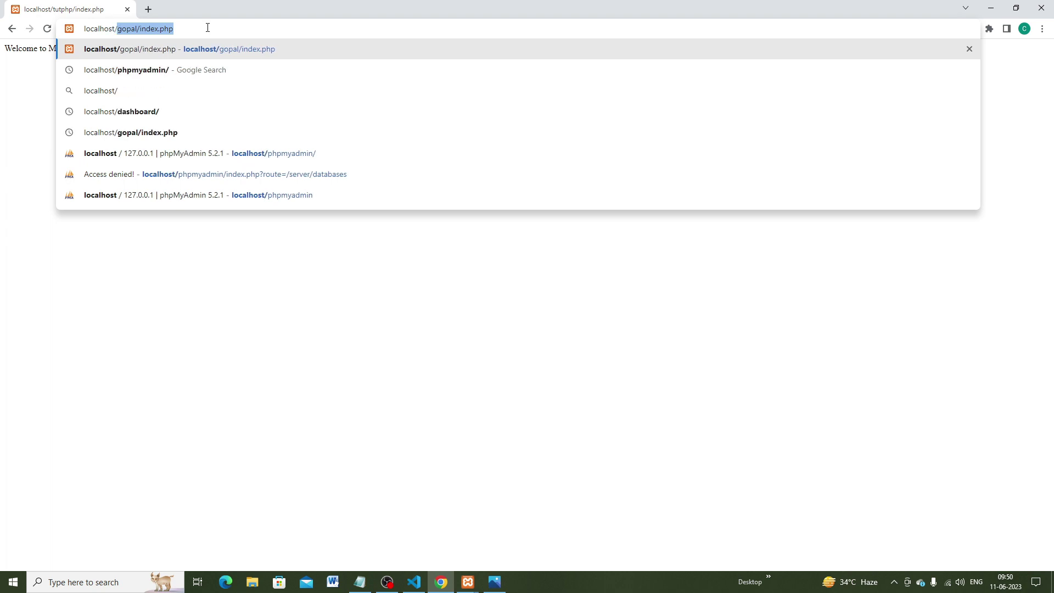
text(p)
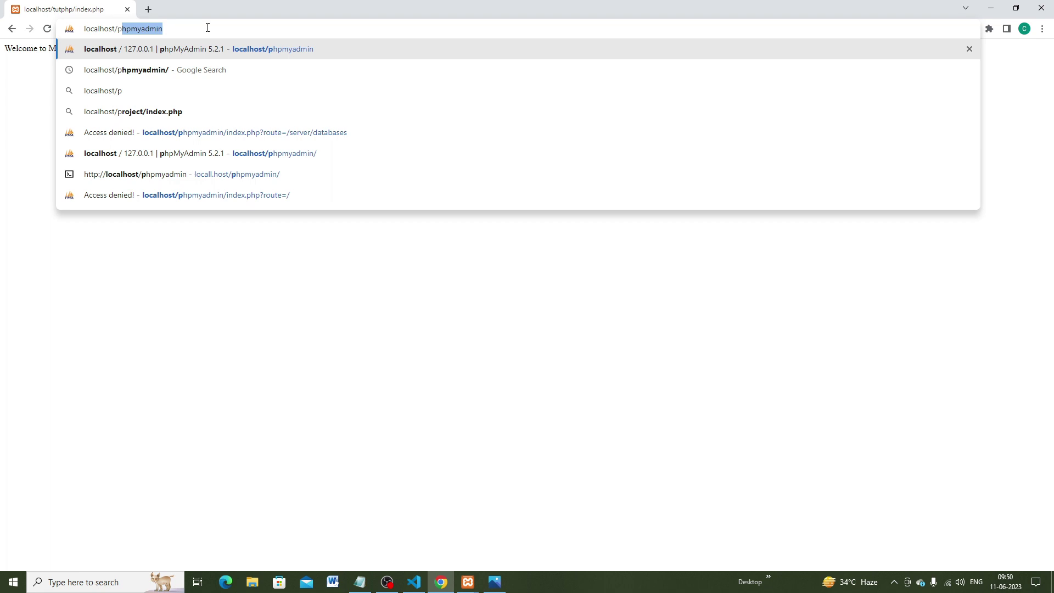
text(h)
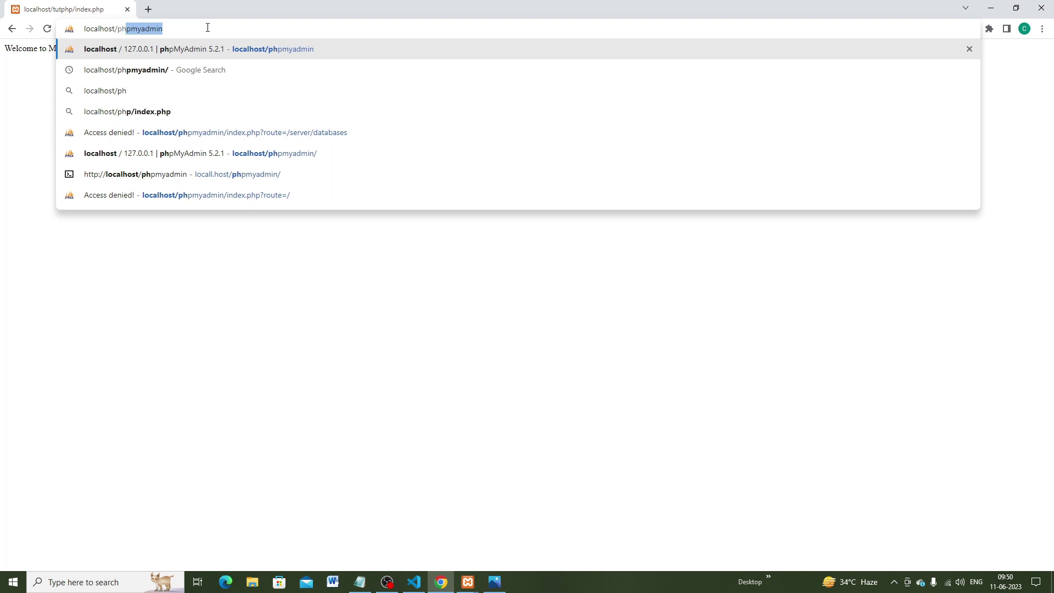
key(Right)
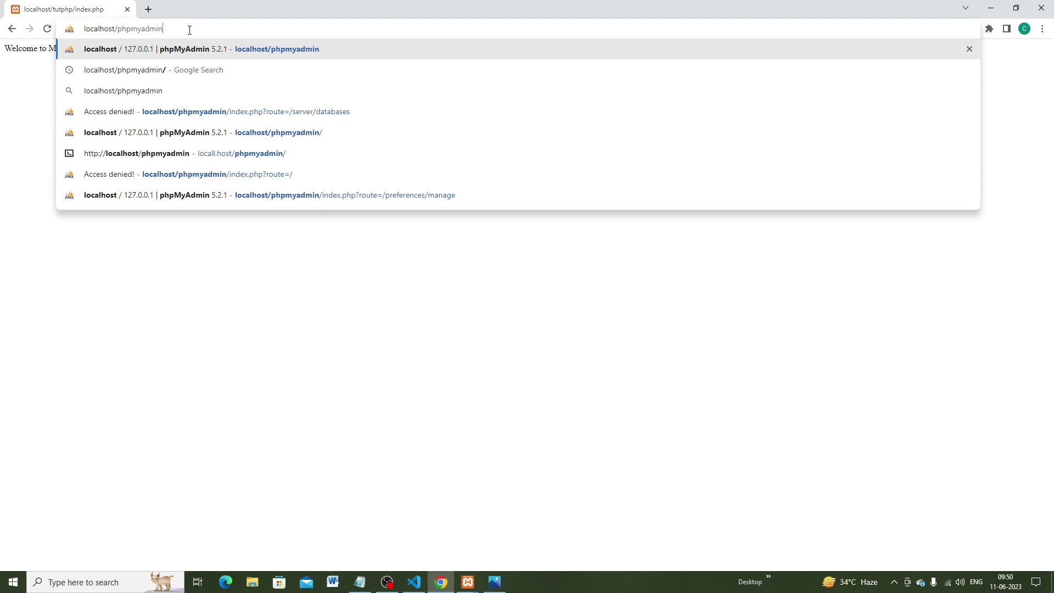
key(Return)
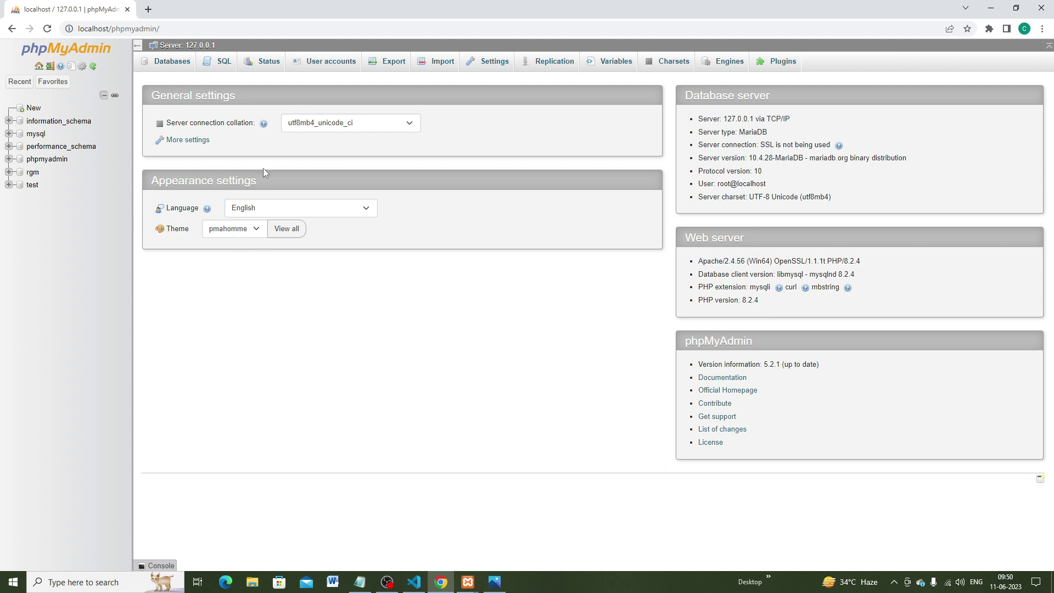
click(173, 65)
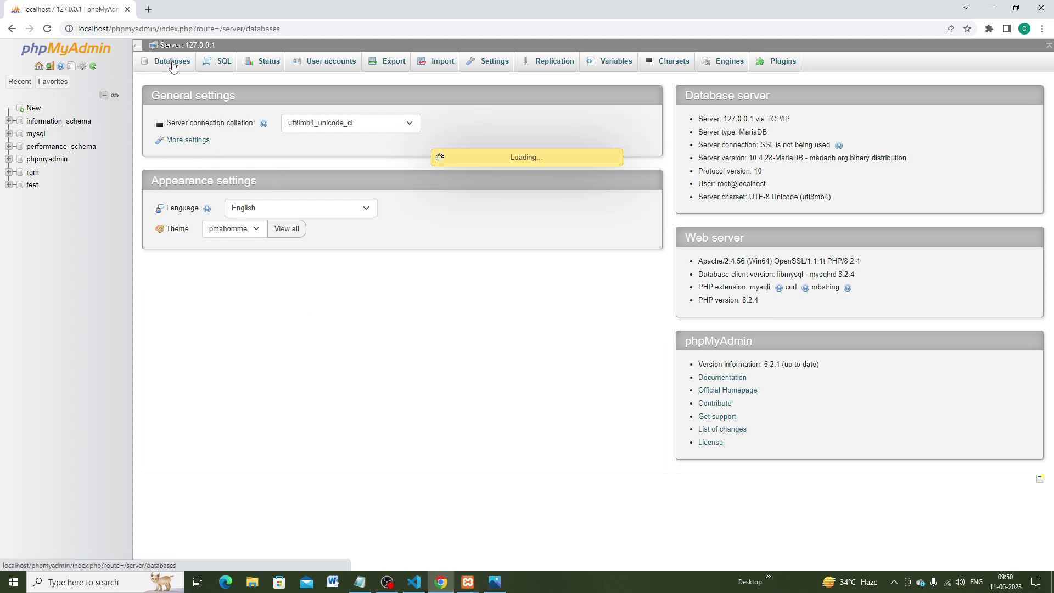